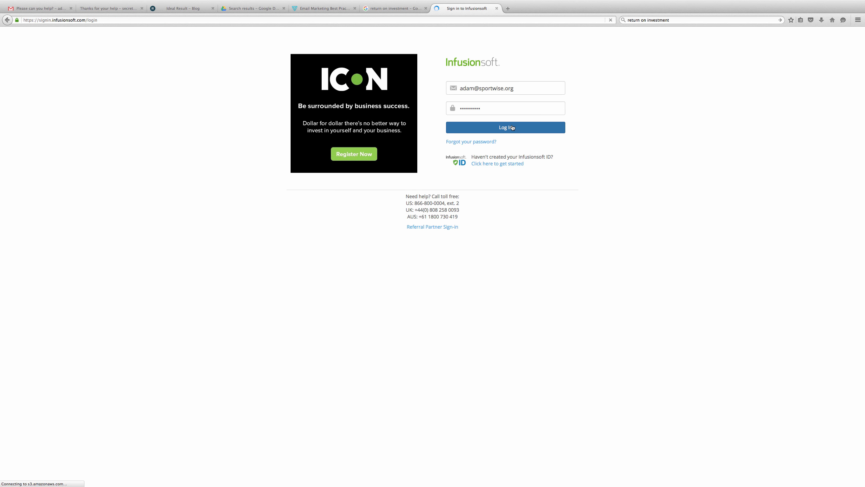
# - Re-enter the correct account password and log in to the February 08, 2016 dashboard
pyautogui.click(512, 125)
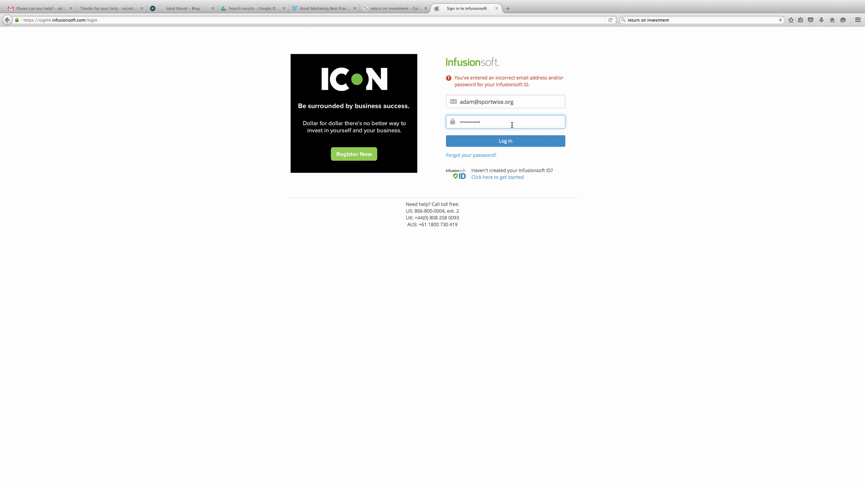
pyautogui.press('BackSpace')
pyautogui.press('BackSpace')
pyautogui.press('BackSpace')
pyautogui.press('BackSpace')
pyautogui.press('BackSpace')
pyautogui.press('BackSpace')
pyautogui.press('BackSpace')
pyautogui.press('BackSpace')
pyautogui.press('BackSpace')
pyautogui.write('•••••••••')
pyautogui.press('Return')
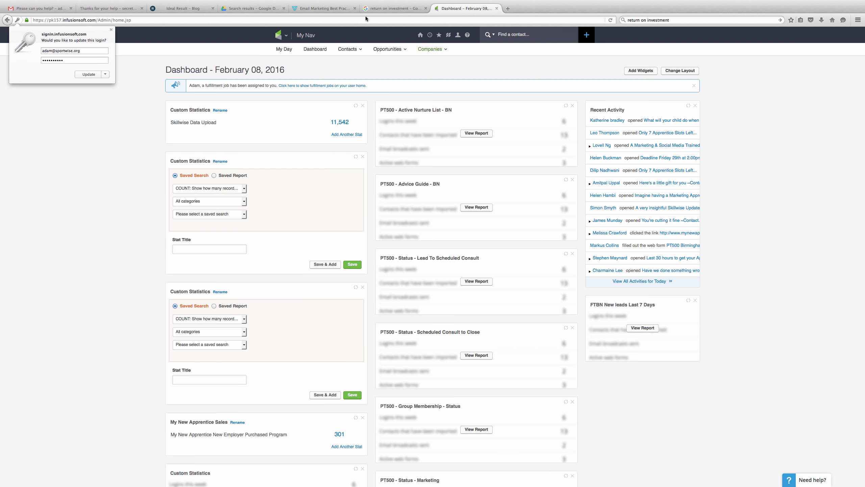
# - Go to Marketing > Campaign Builder from the logo navigation menu
pyautogui.click(288, 36)
pyautogui.moveTo(286, 37)
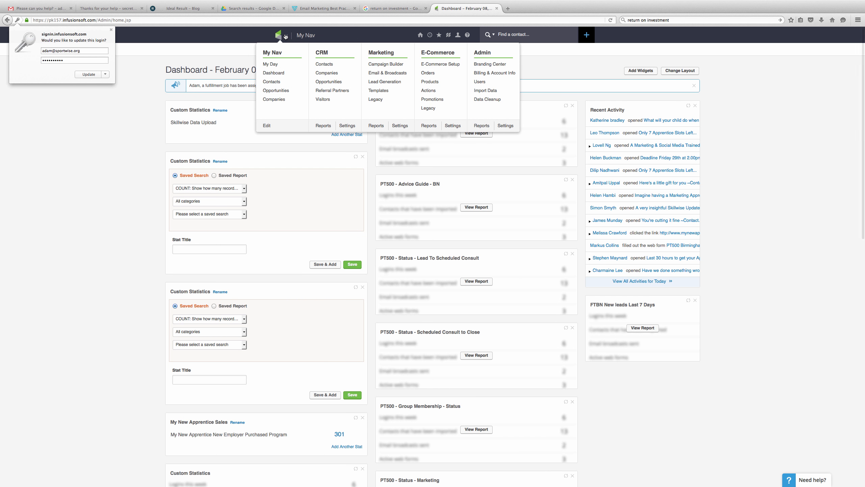
pyautogui.click(390, 64)
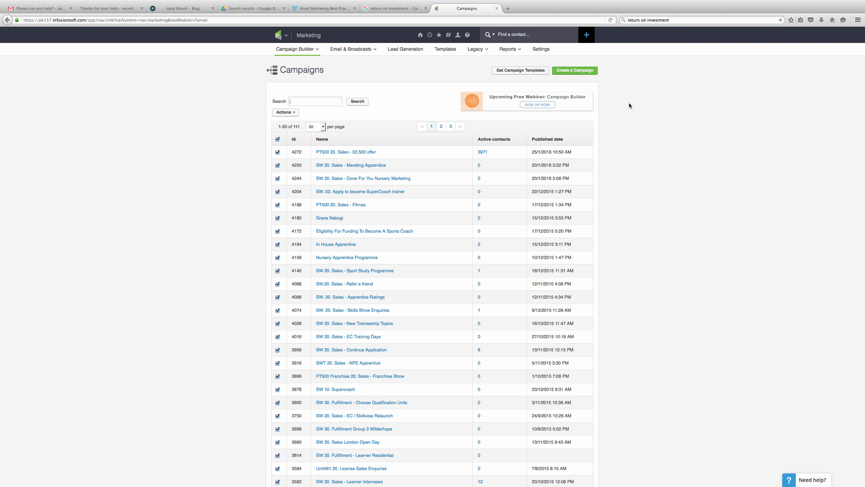
# - Create a new campaign named 'Test Campaign' in place of 'Untitled Campaign'
pyautogui.click(588, 71)
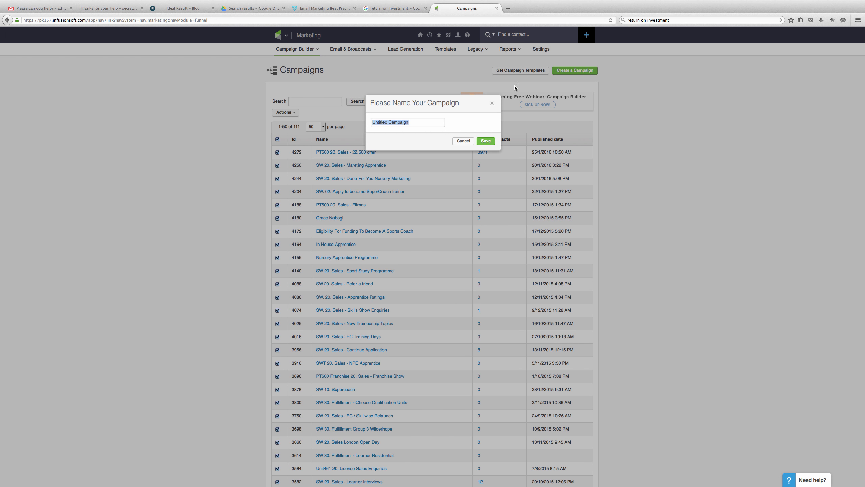
pyautogui.click(419, 122)
pyautogui.press('BackSpace')
pyautogui.press('BackSpace')
pyautogui.press('BackSpace')
pyautogui.press('BackSpace')
pyautogui.press('BackSpace')
pyautogui.press('BackSpace')
pyautogui.press('BackSpace')
pyautogui.press('BackSpace')
pyautogui.press('BackSpace')
pyautogui.press('BackSpace')
pyautogui.press('BackSpace')
pyautogui.press('BackSpace')
pyautogui.press('BackSpace')
pyautogui.press('BackSpace')
pyautogui.press('BackSpace')
pyautogui.press('BackSpace')
pyautogui.write('Twst Option')
pyautogui.press('BackSpace')
pyautogui.press('BackSpace')
pyautogui.press('BackSpace')
pyautogui.press('BackSpace')
pyautogui.press('BackSpace')
pyautogui.press('BackSpace')
pyautogui.write('campaig')
pyautogui.click(382, 122)
pyautogui.press('BackSpace')
pyautogui.write('C')
pyautogui.click(492, 143)
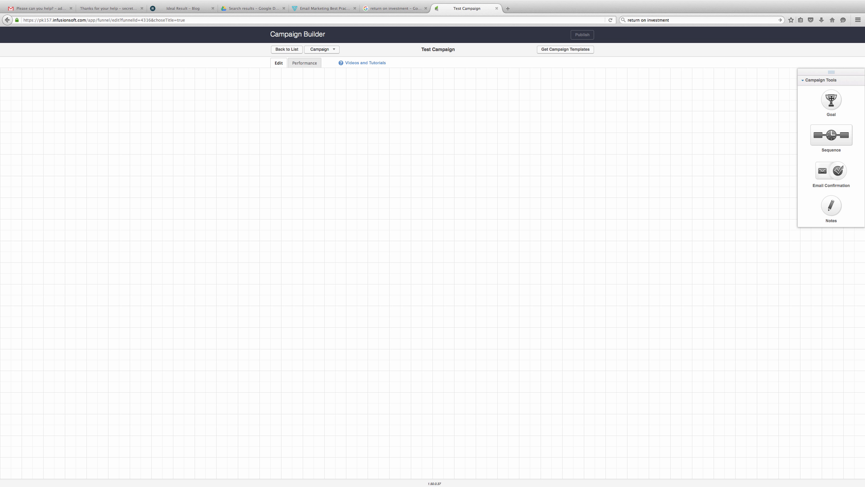
# - Add a goal to the canvas and name it 'Opt In From Website - Free Guide'
pyautogui.moveTo(831, 99); pyautogui.dragTo(91, 119)
pyautogui.doubleClick(90, 119)
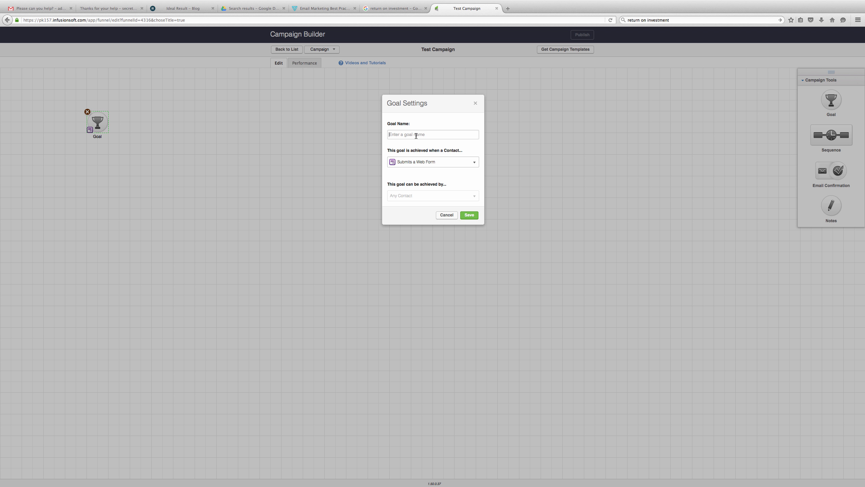
pyautogui.write('Opt In From Website')
pyautogui.write('- Free Guide')
# - Set the goal's trigger to Submits a Web Form
pyautogui.click(430, 165)
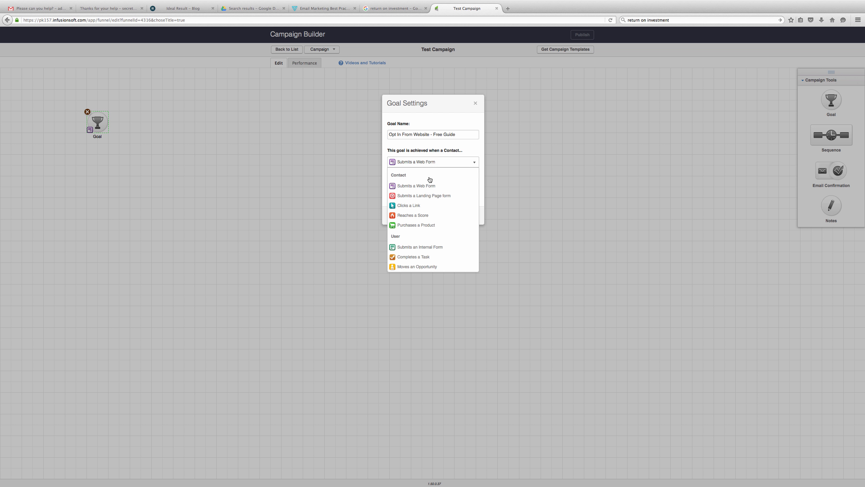
pyautogui.scroll(-3, 425, 235)
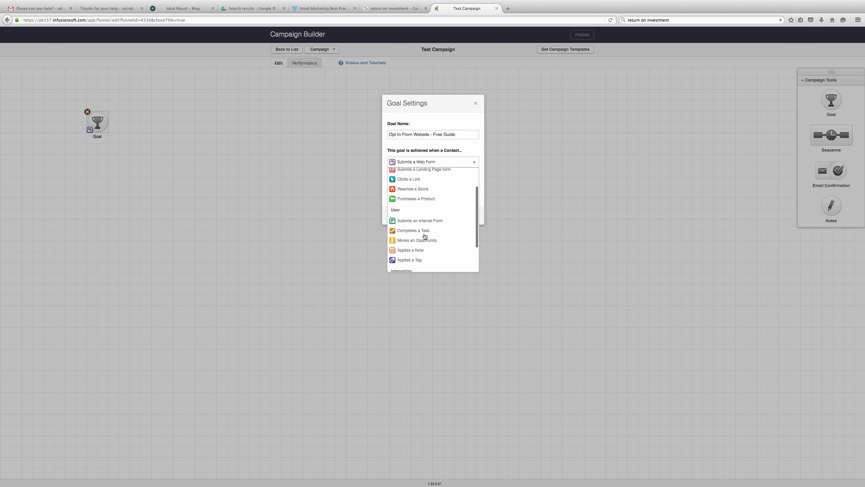
pyautogui.scroll(3, 432, 228)
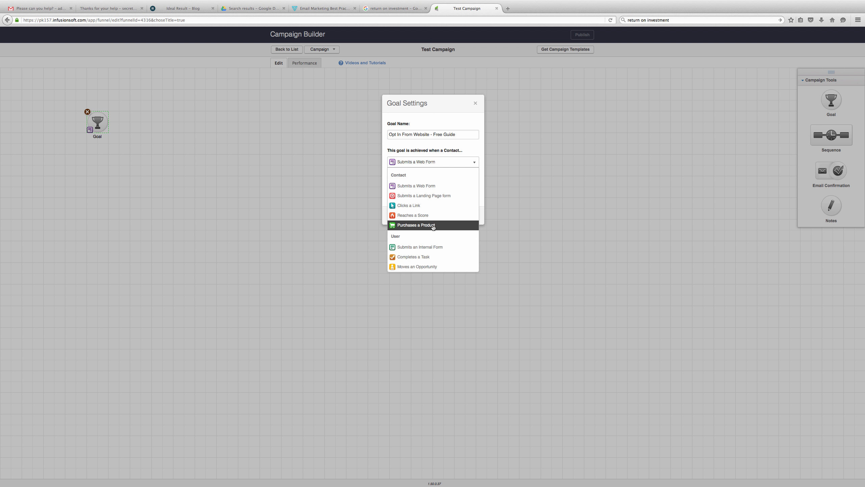
pyautogui.scroll(-3, 432, 227)
pyautogui.scroll(3, 432, 227)
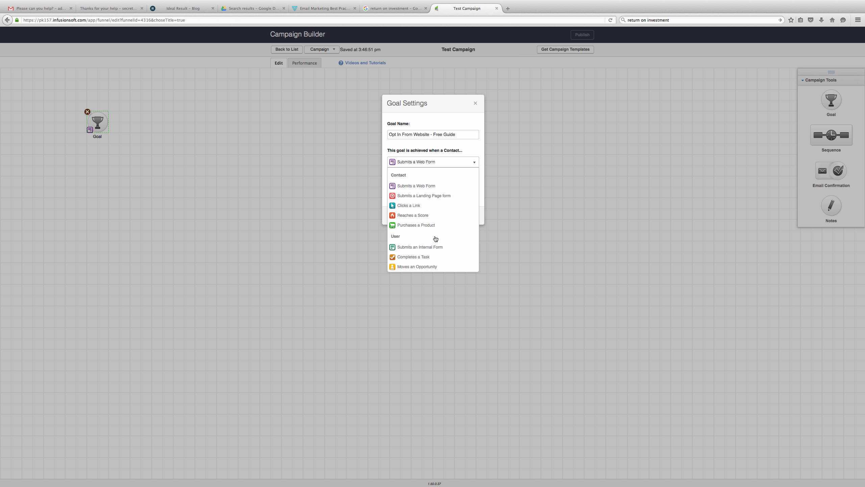
pyautogui.scroll(-2, 436, 240)
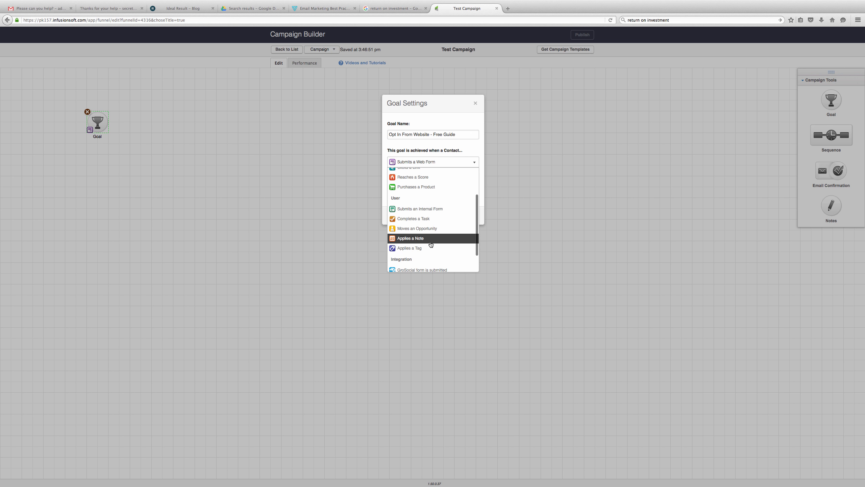
pyautogui.scroll(2, 431, 244)
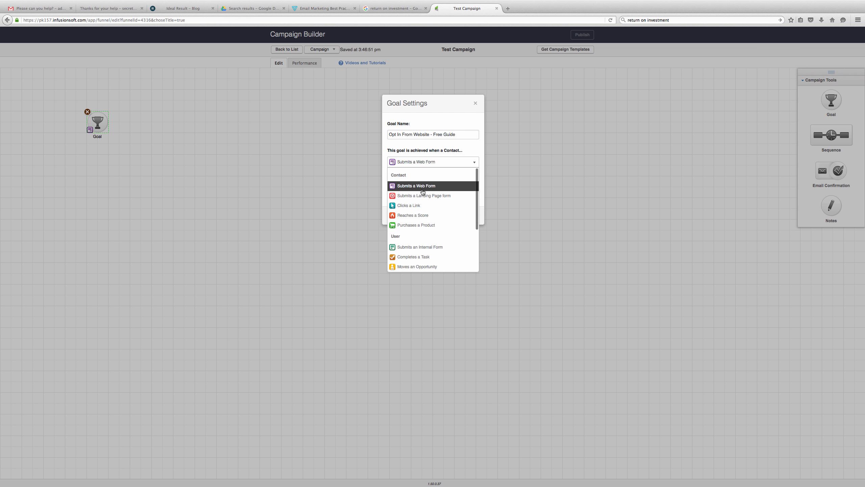
pyautogui.click(420, 187)
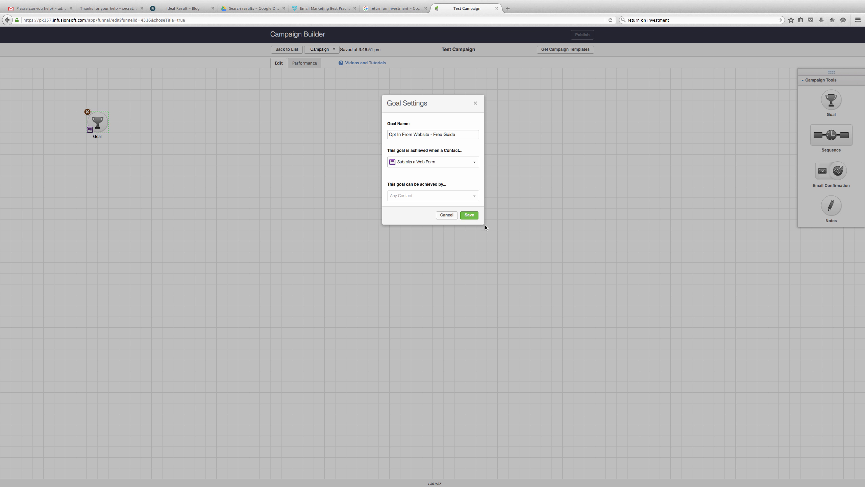
# - Save the goal settings and open the goal's web form with First Name and Email fields
pyautogui.click(477, 217)
pyautogui.click(476, 214)
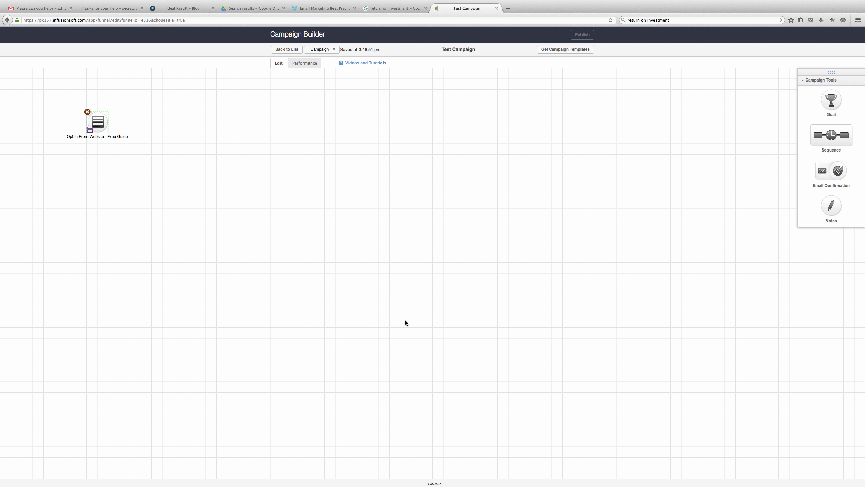
pyautogui.moveTo(99, 122)
pyautogui.doubleClick(96, 122)
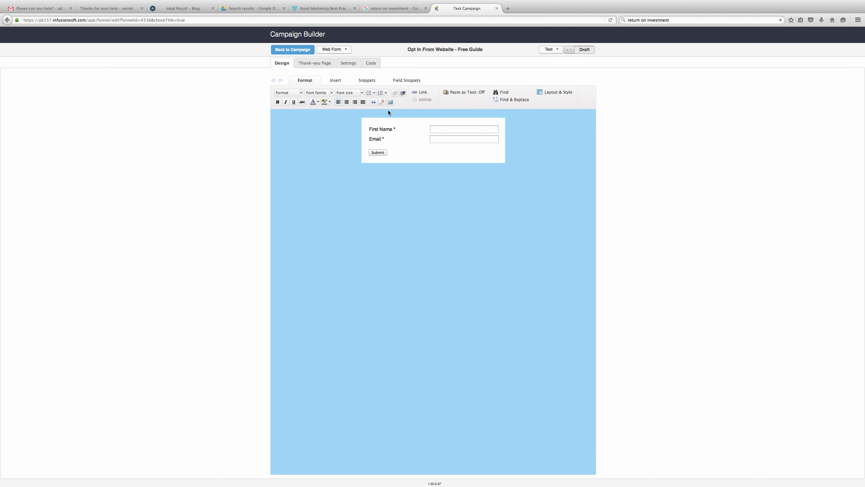
# - Add a Phone field snippet below Email, relabelled 'Contact Number'
pyautogui.click(368, 81)
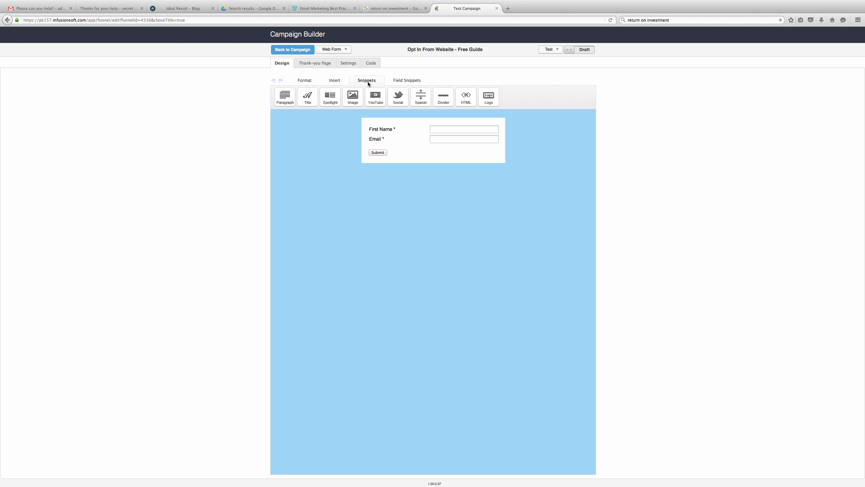
pyautogui.click(398, 82)
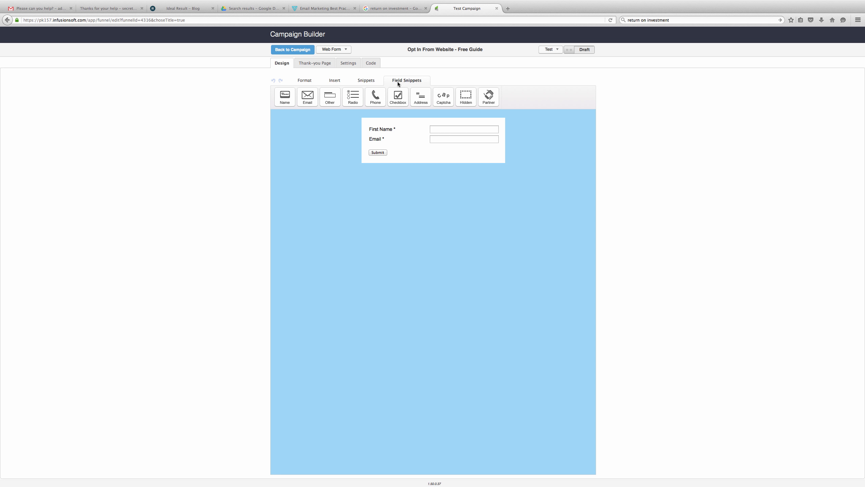
pyautogui.moveTo(374, 94); pyautogui.dragTo(395, 144)
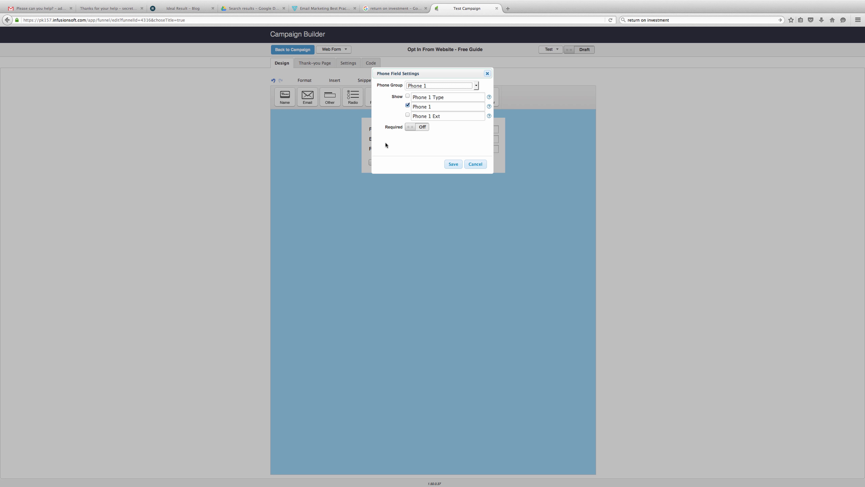
pyautogui.click(443, 107)
pyautogui.press('BackSpace')
pyautogui.press('BackSpace')
pyautogui.press('BackSpace')
pyautogui.press('BackSpace')
pyautogui.press('BackSpace')
pyautogui.press('BackSpace')
pyautogui.write('Contact Number')
pyautogui.click(453, 165)
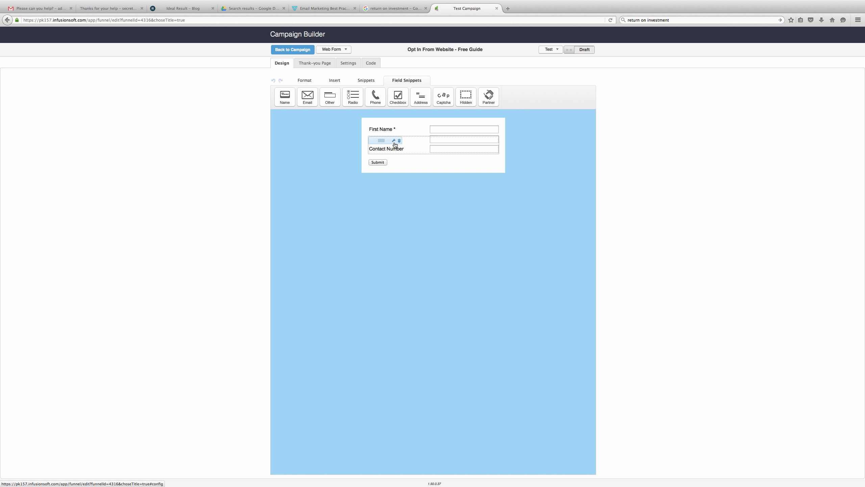
# - Make the Contact Number field required
pyautogui.click(395, 141)
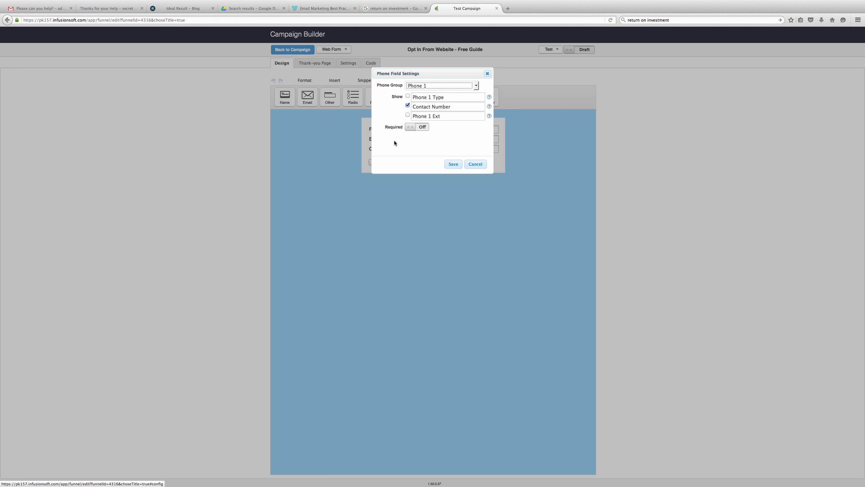
pyautogui.click(407, 128)
pyautogui.click(456, 167)
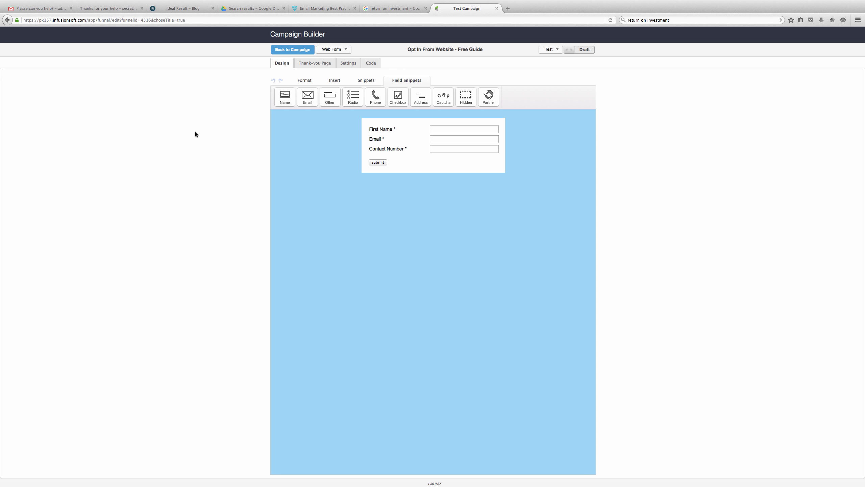
# - Switch to the web form's Thank-you Page tab
pyautogui.click(326, 64)
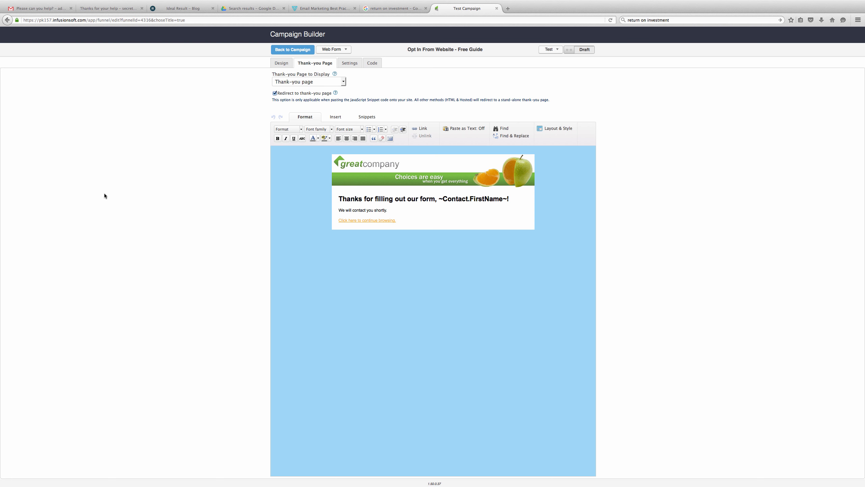
# - Under Layout & Style, apply the Green template to the thank-you page and edit its colours
pyautogui.click(554, 129)
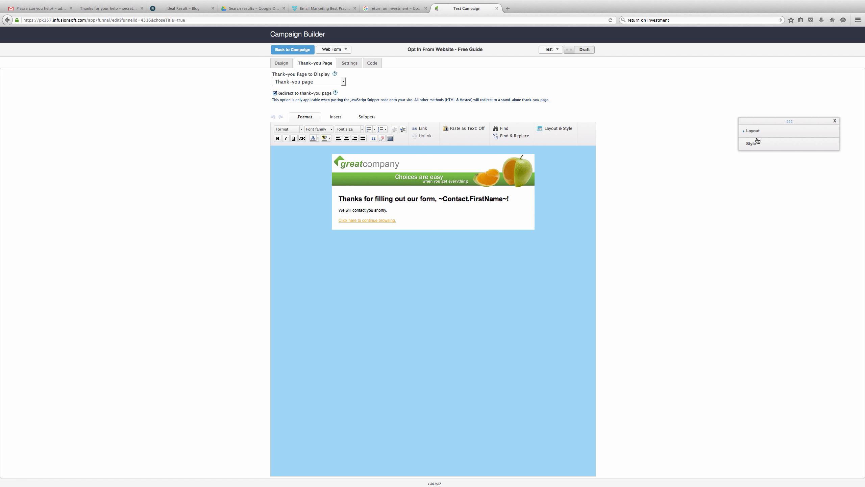
pyautogui.click(763, 130)
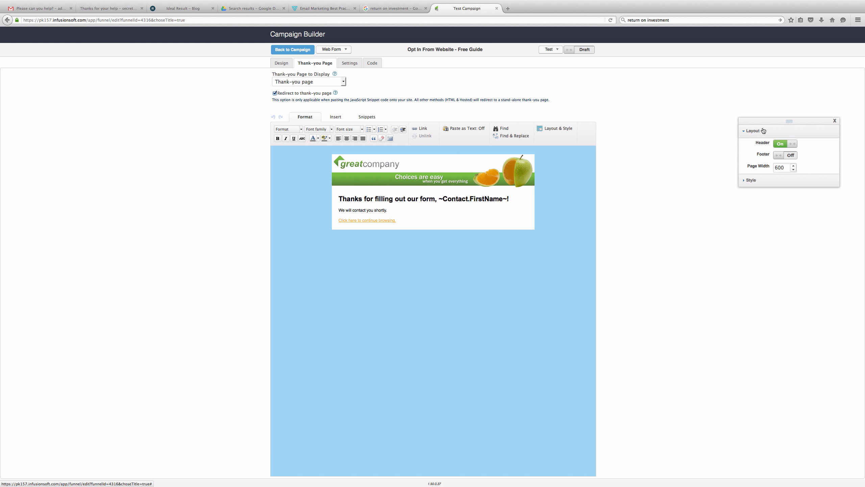
pyautogui.click(764, 131)
pyautogui.click(756, 146)
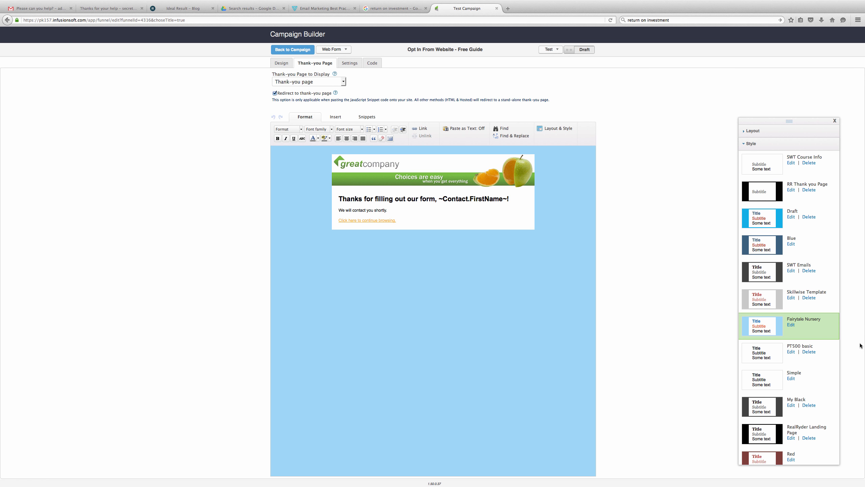
pyautogui.scroll(-6, 782, 436)
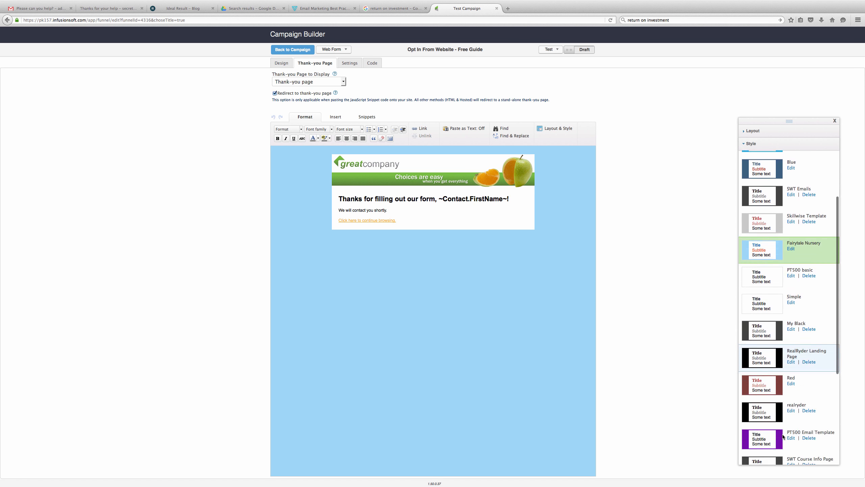
pyautogui.scroll(-1, 782, 437)
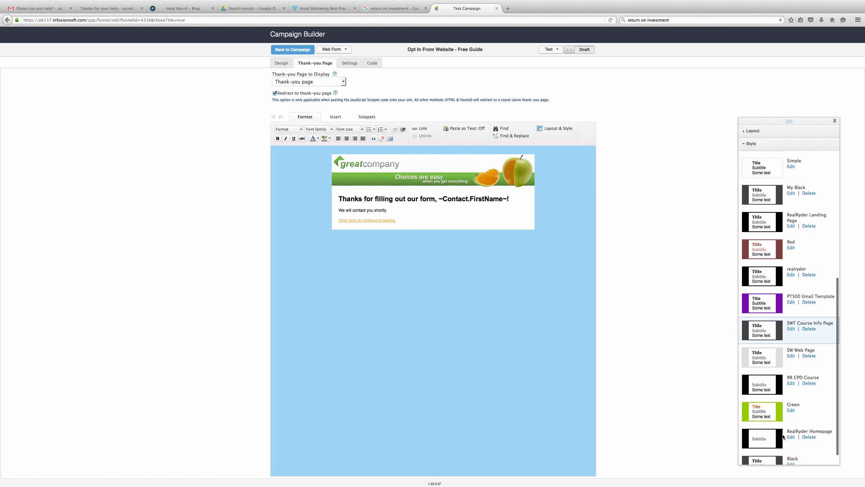
pyautogui.click(763, 407)
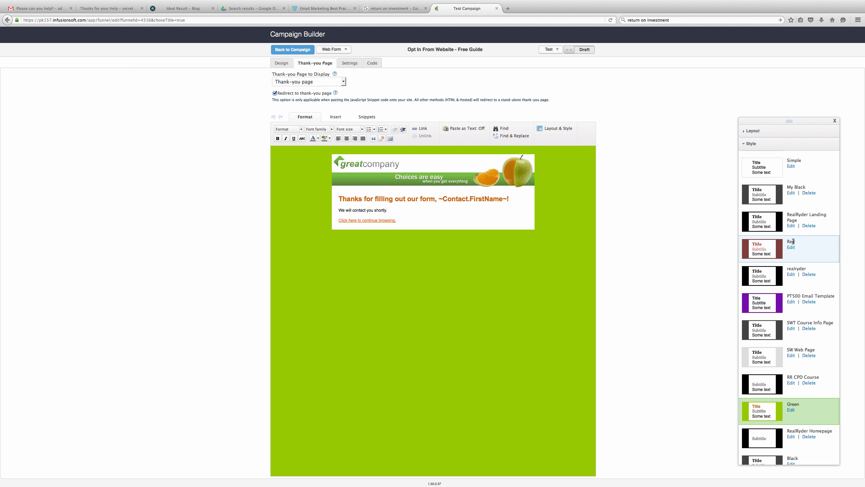
pyautogui.scroll(-1, 794, 244)
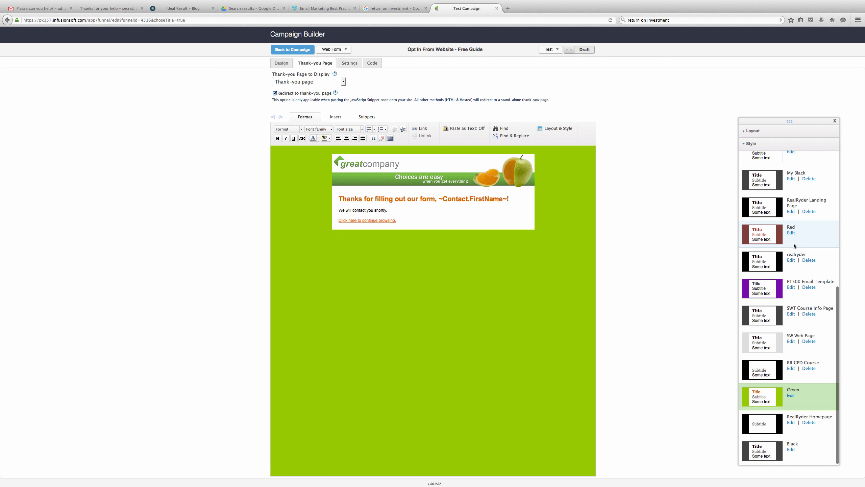
pyautogui.click(790, 396)
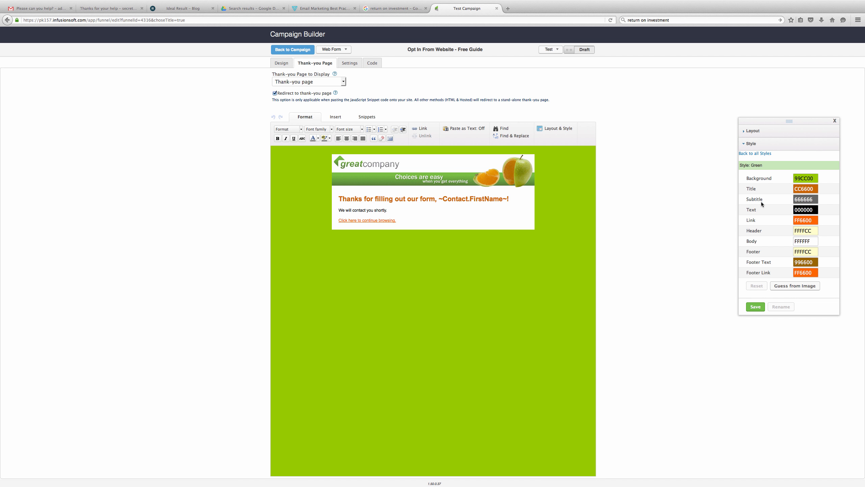
# - Change the thank-you page background colour to pale grey-blue A5C6CC
pyautogui.click(812, 177)
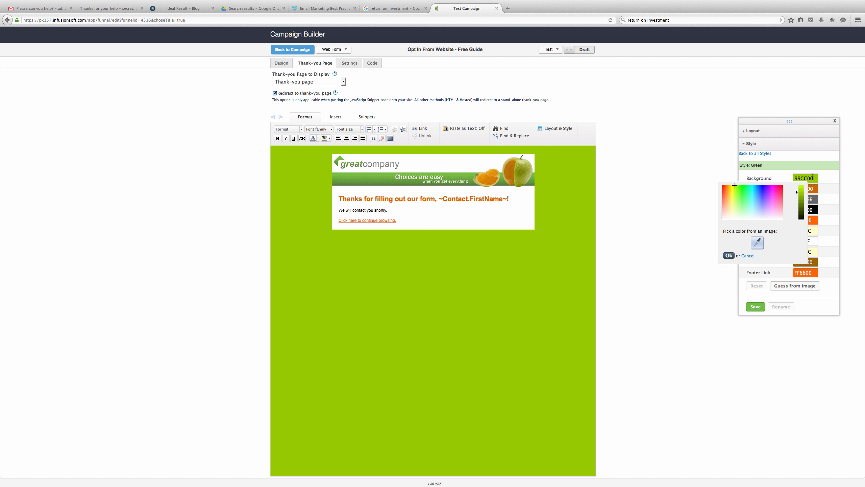
pyautogui.moveTo(731, 204)
pyautogui.mouseDown()
pyautogui.moveTo(769, 217)
pyautogui.moveTo(754, 212)
pyautogui.mouseUp()
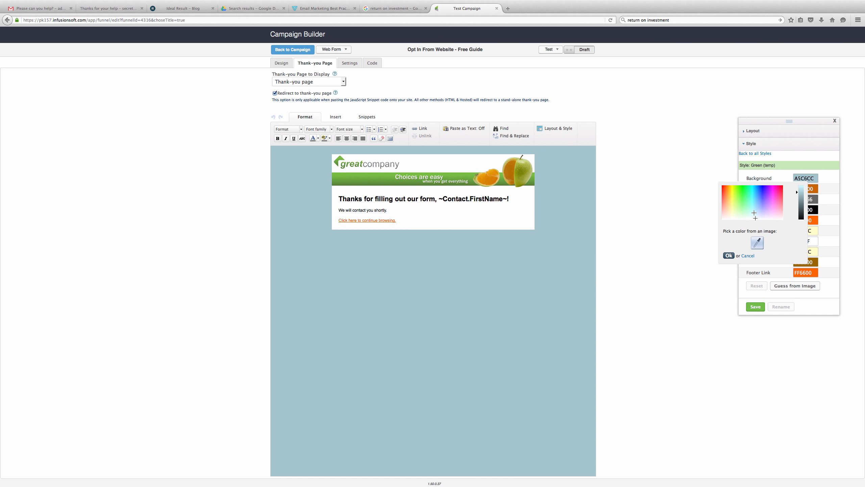
pyautogui.click(729, 255)
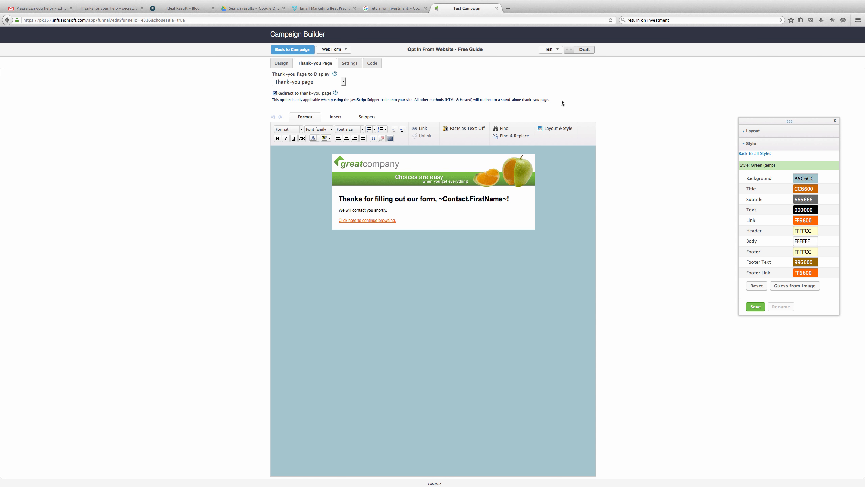
pyautogui.click(344, 83)
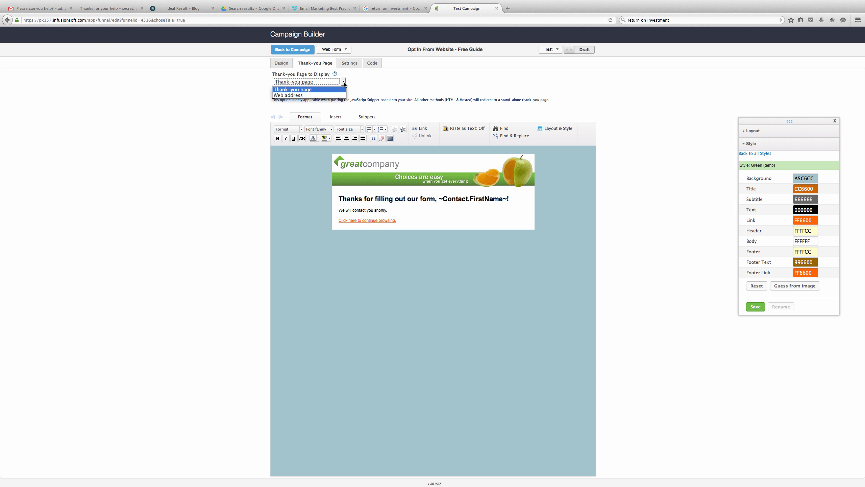
pyautogui.click(320, 96)
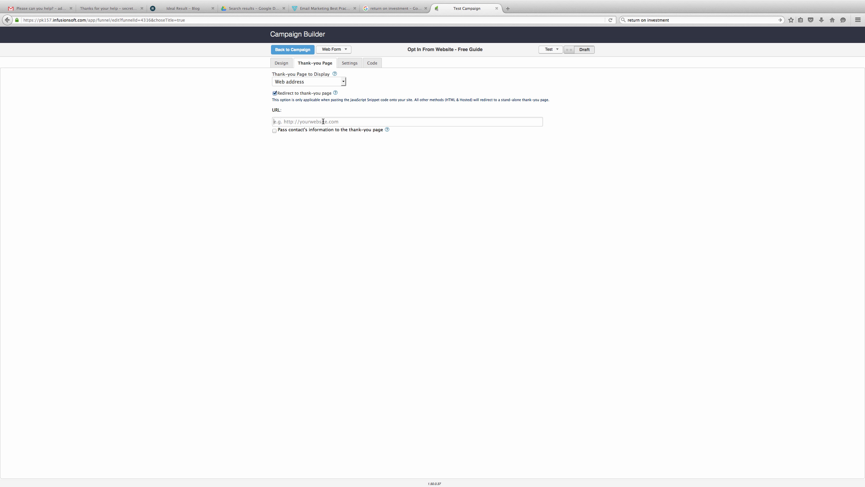
pyautogui.write('htt')
pyautogui.write('p://www.skillwise.biz/thankyou')
# - Save the customised colours as a new style named 'Test'
pyautogui.click(347, 64)
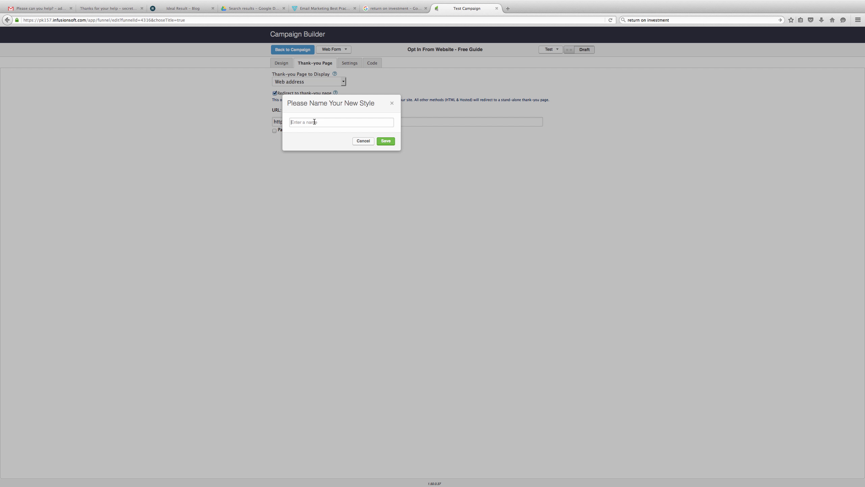
pyautogui.write('Test')
pyautogui.click(386, 141)
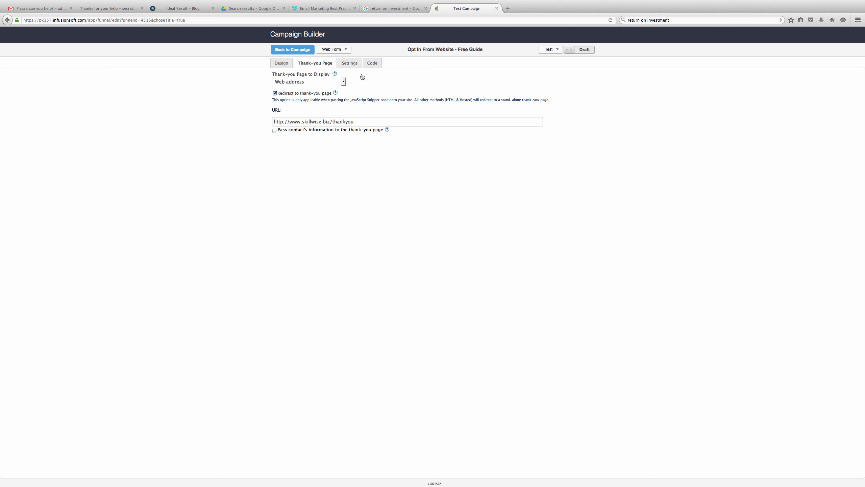
# - In the form's settings, keep duplicate checking by email address and start entering the notification recipient's e-mail
pyautogui.click(347, 62)
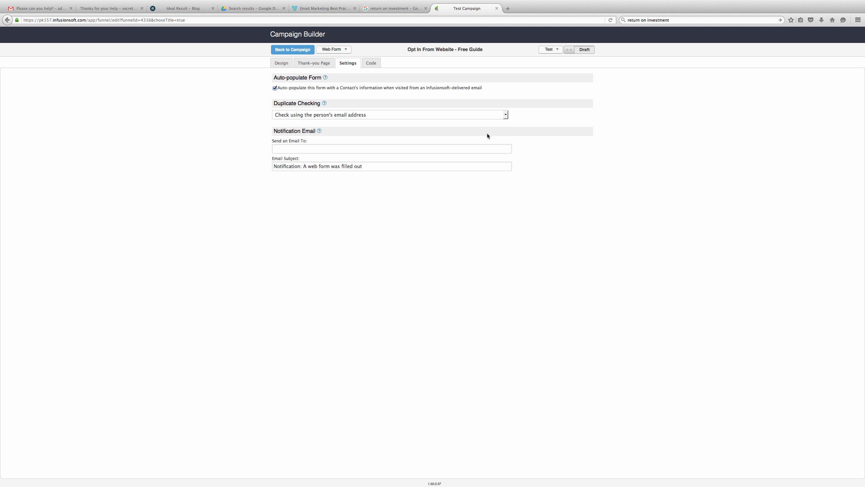
pyautogui.click(505, 116)
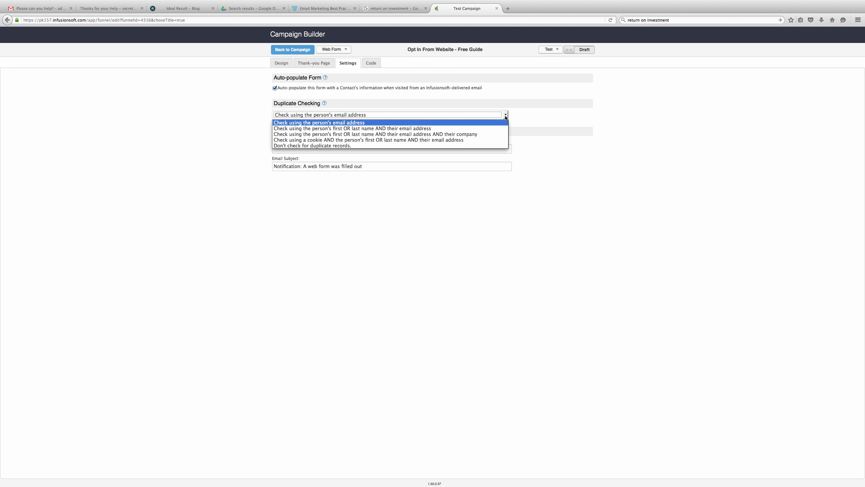
pyautogui.click(498, 123)
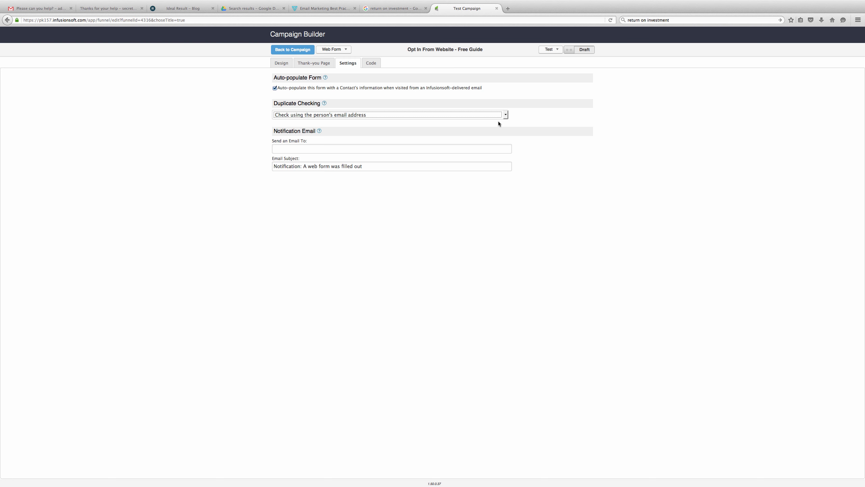
pyautogui.click(361, 150)
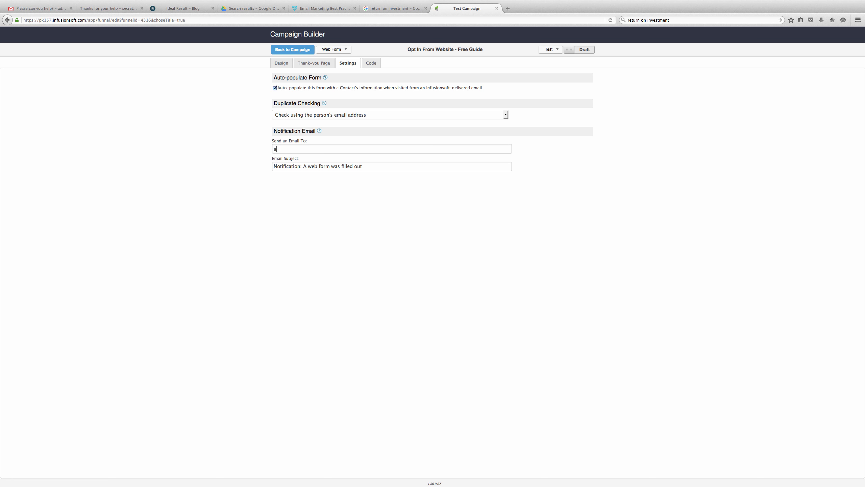
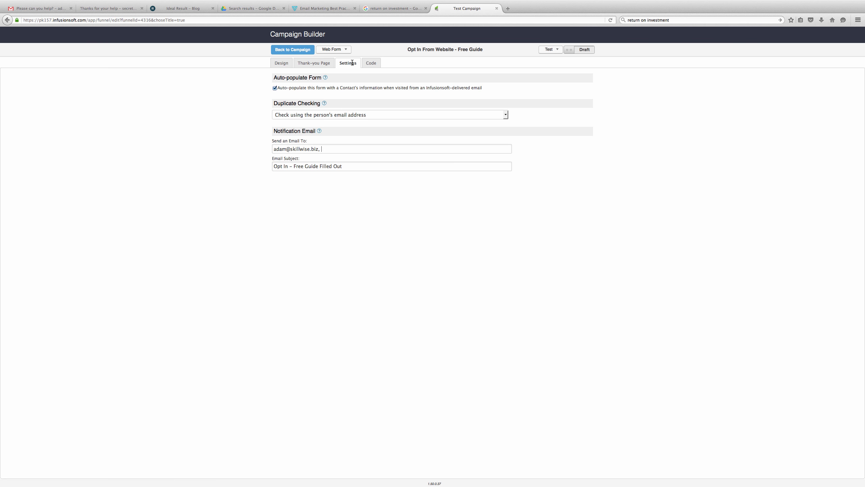
# - Return to the Design view of the 'Opt In From Website - Free Guide' form
pyautogui.click(287, 67)
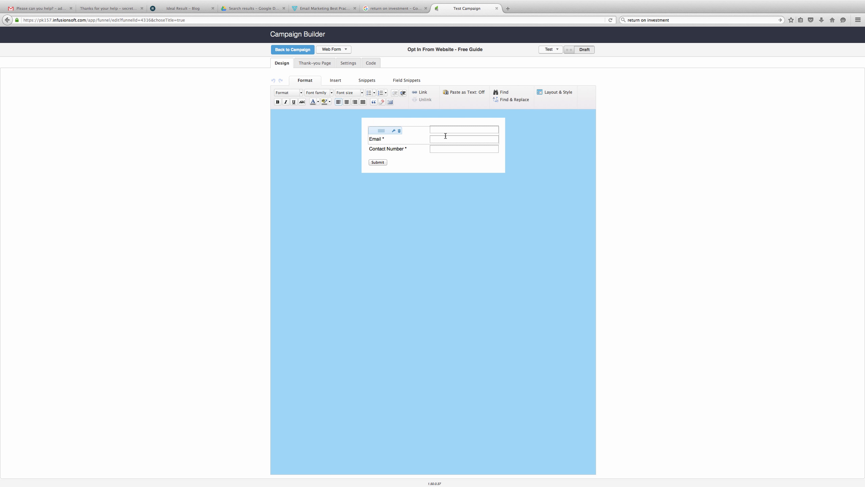
# - Switch the opt-in form from Draft to Ready and go back to the Test Campaign canvas
pyautogui.moveTo(385, 129)
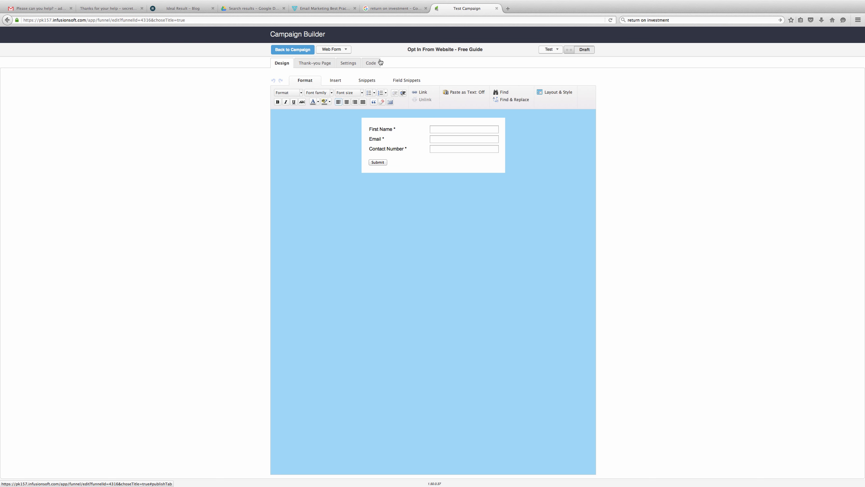
pyautogui.click(591, 50)
pyautogui.click(287, 50)
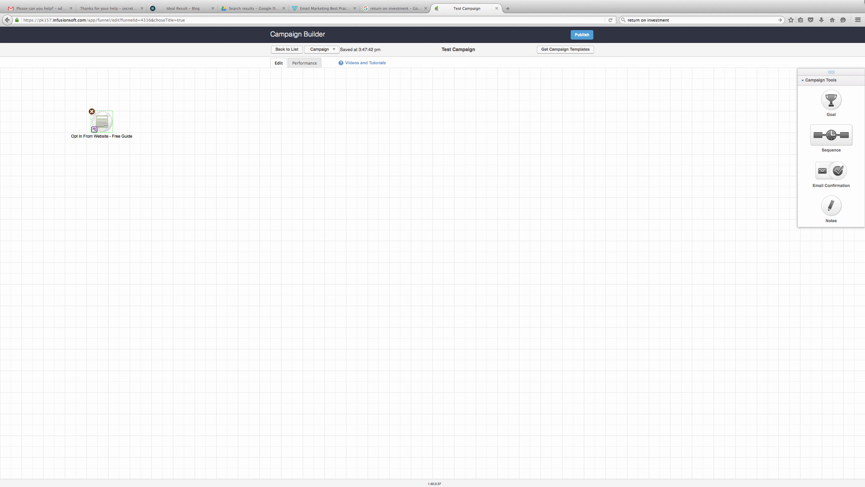
# - Publish Test Campaign from the Campaign Checklist, then go from Performance back to Edit mode
pyautogui.click(857, 7)
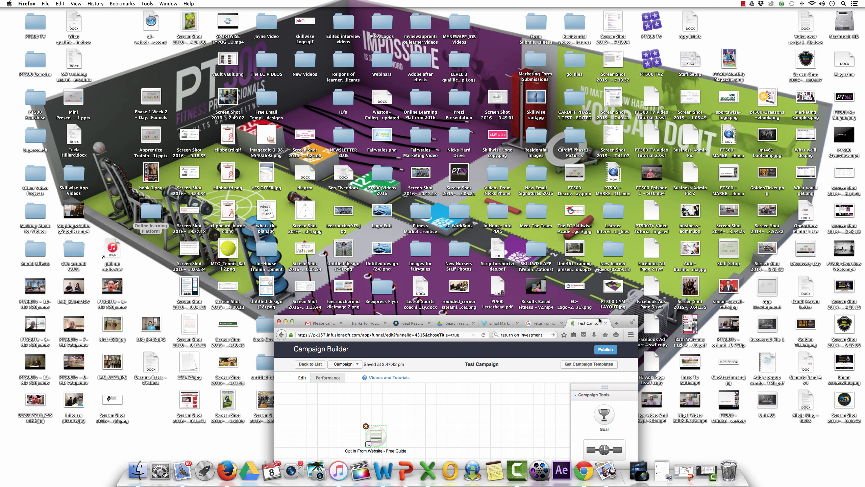
pyautogui.moveTo(606, 320); pyautogui.dragTo(615, 151)
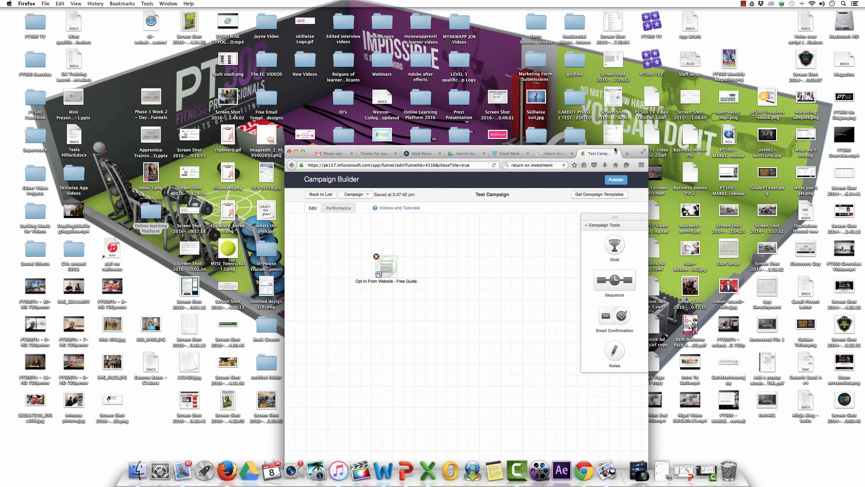
pyautogui.click(613, 180)
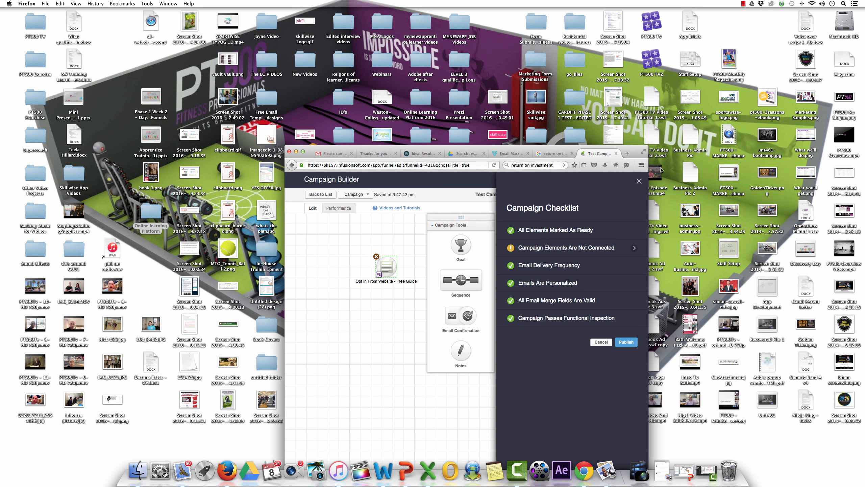
pyautogui.click(644, 152)
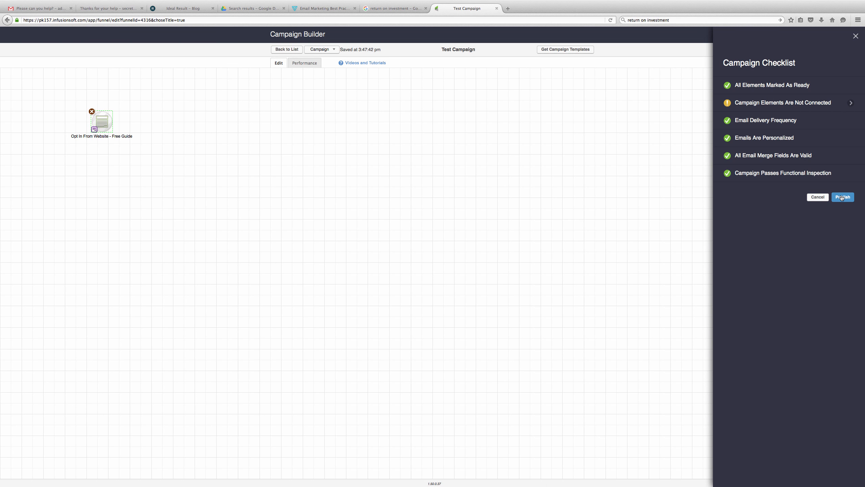
pyautogui.click(842, 197)
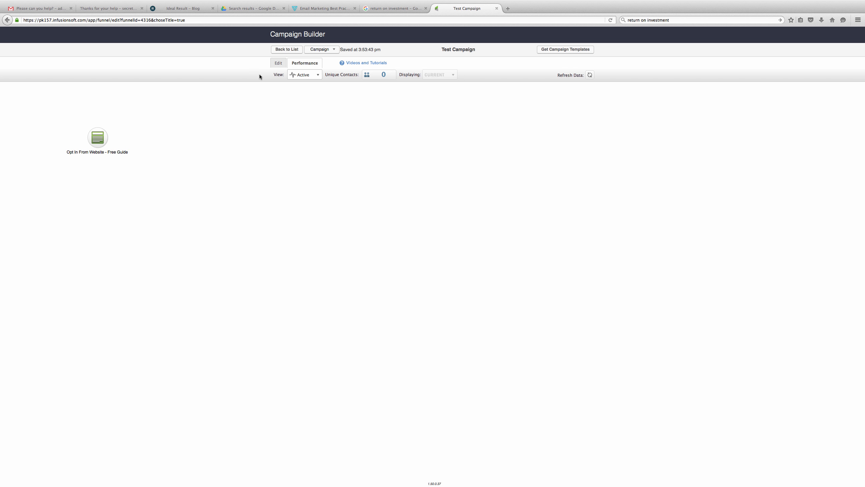
pyautogui.click(278, 63)
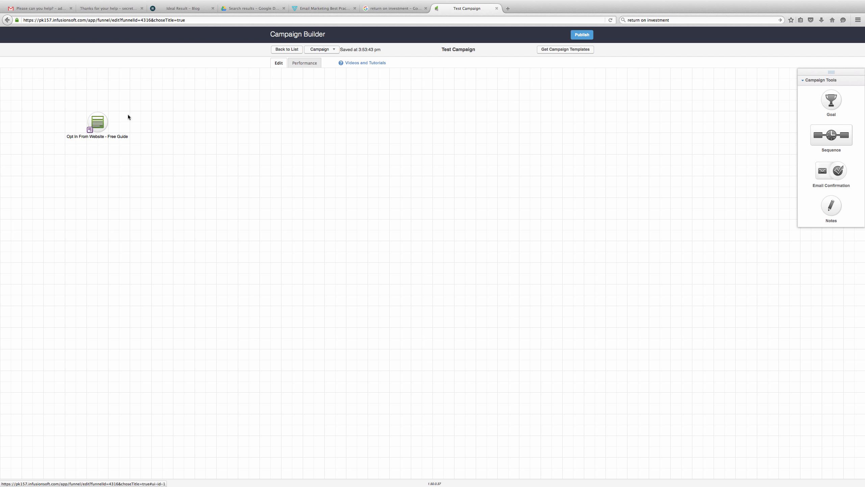
pyautogui.doubleClick(102, 122)
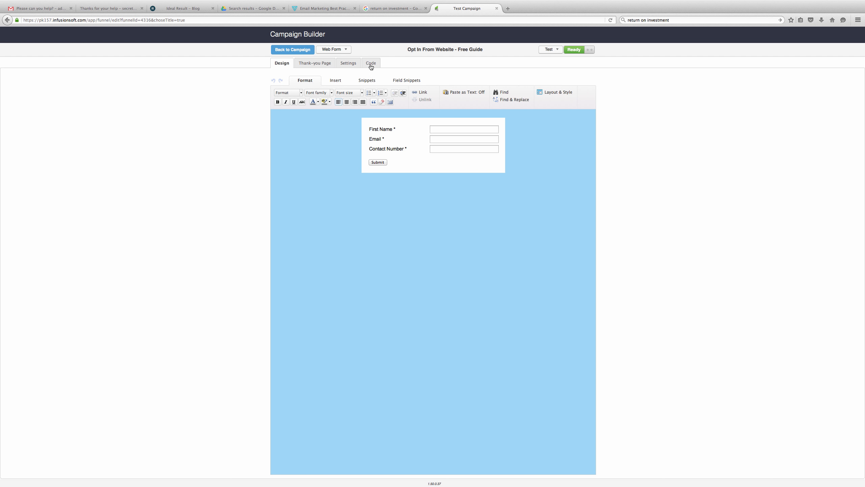
pyautogui.click(371, 64)
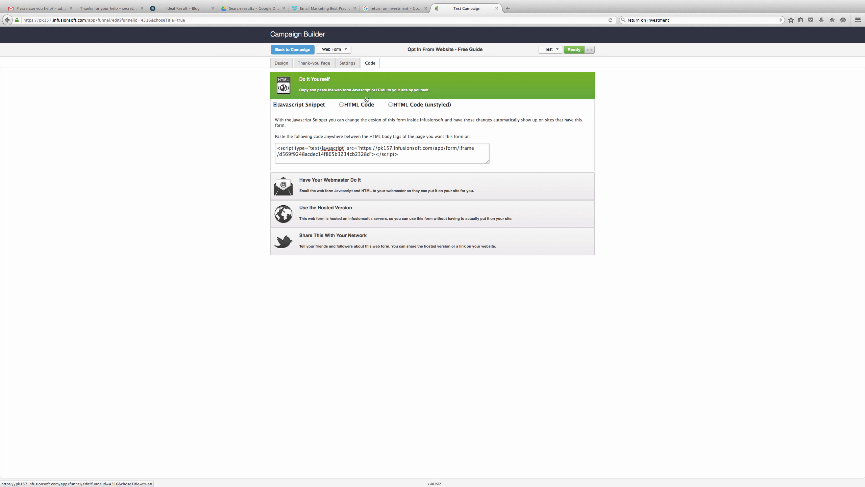
pyautogui.click(391, 105)
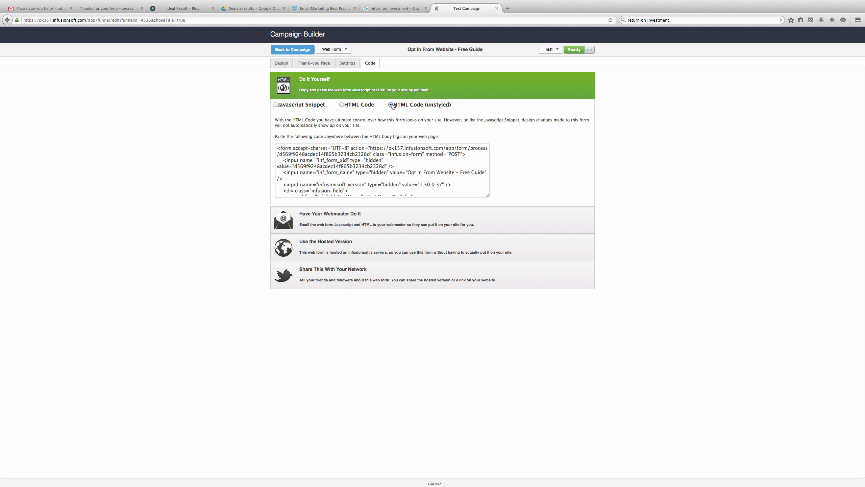
pyautogui.click(341, 220)
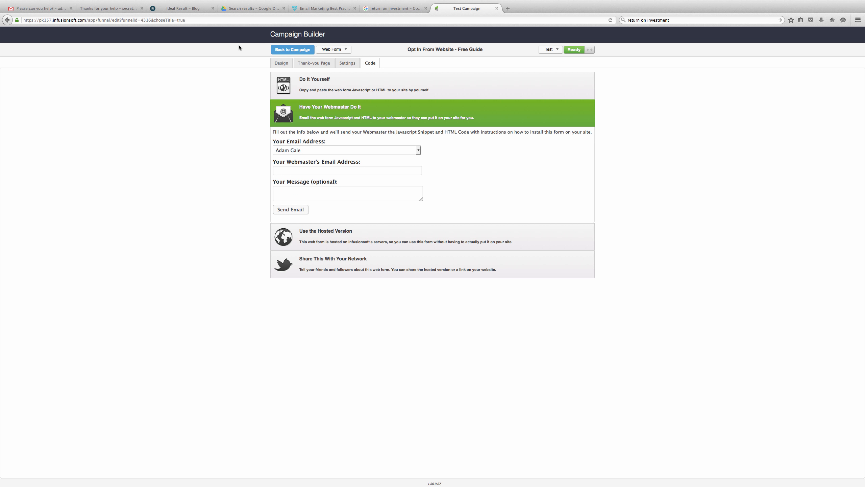
pyautogui.click(293, 49)
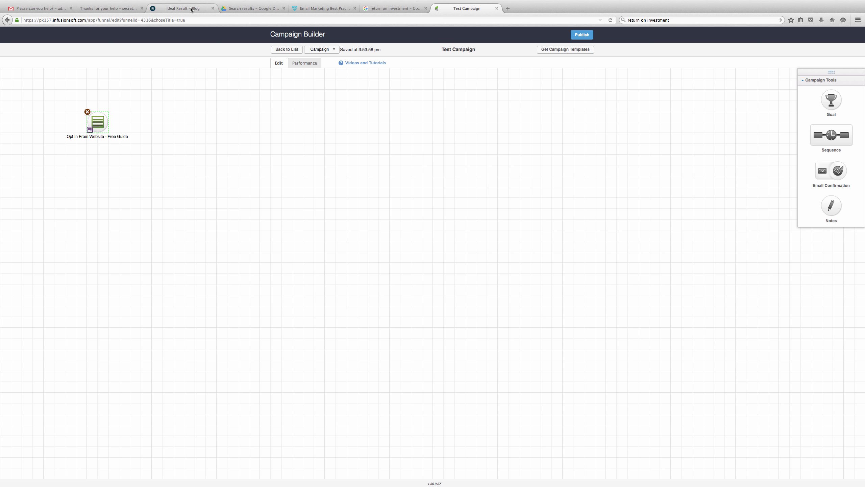
pyautogui.click(405, 8)
# - Load the Fairytales Nursery website, pause its homepage video, and open the campaign's opt-in form
pyautogui.click(349, 20)
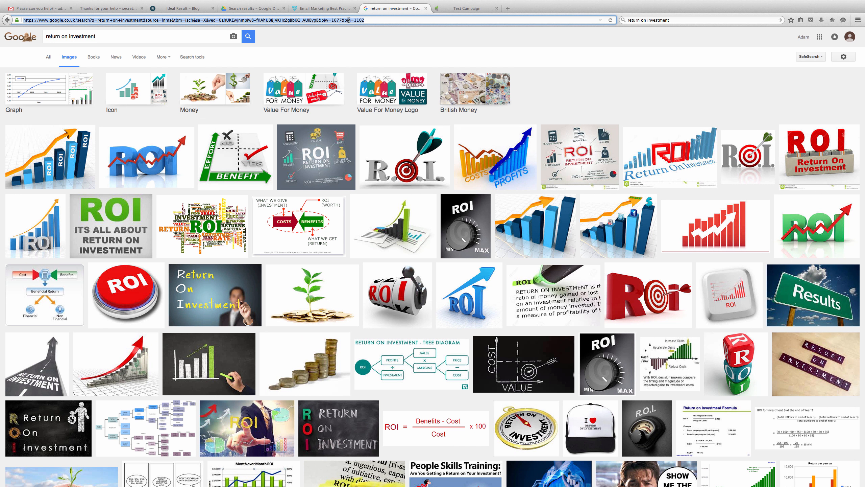
pyautogui.write('www.fairy')
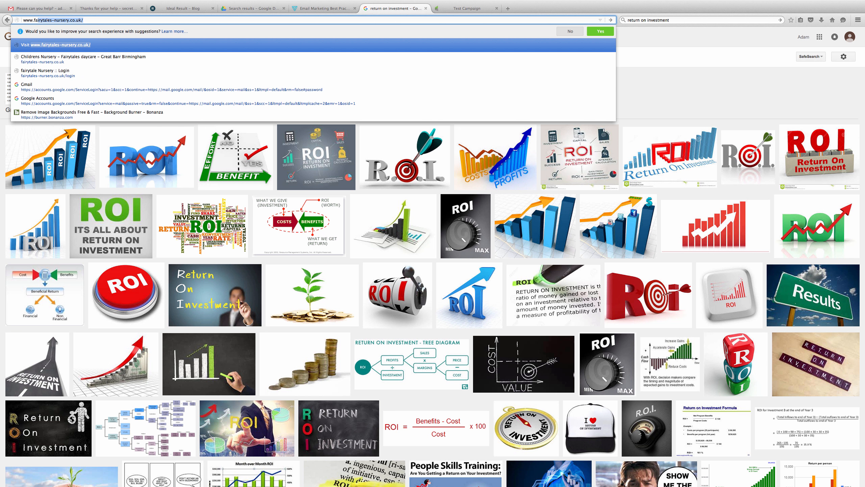
pyautogui.write('tal')
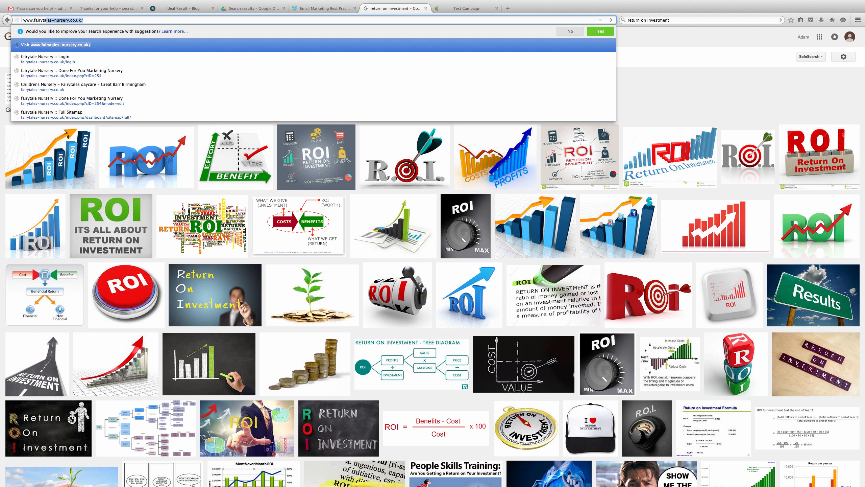
pyautogui.press('Return')
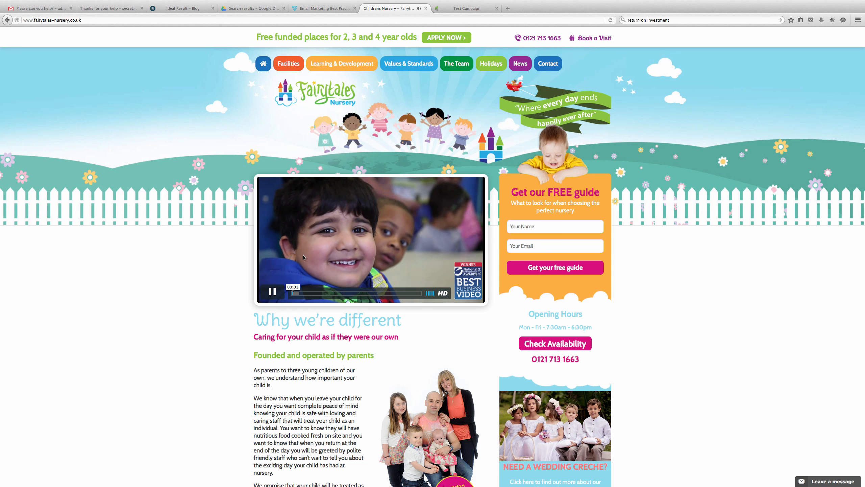
pyautogui.click(278, 290)
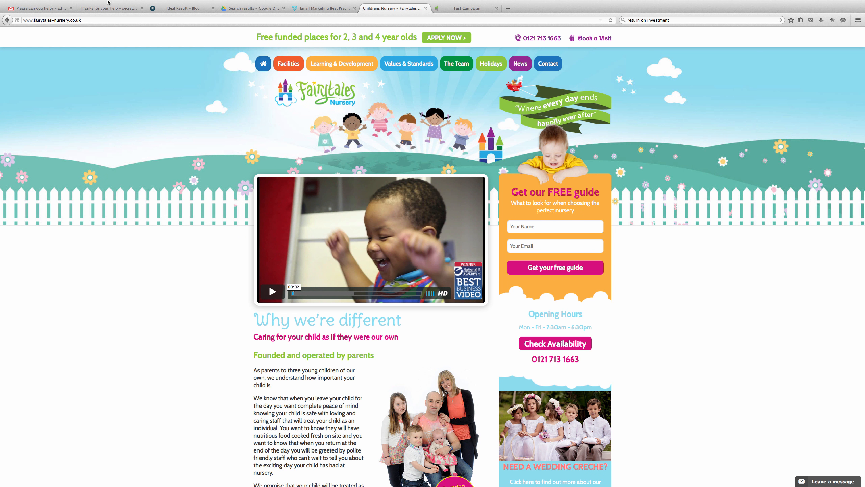
pyautogui.click(453, 8)
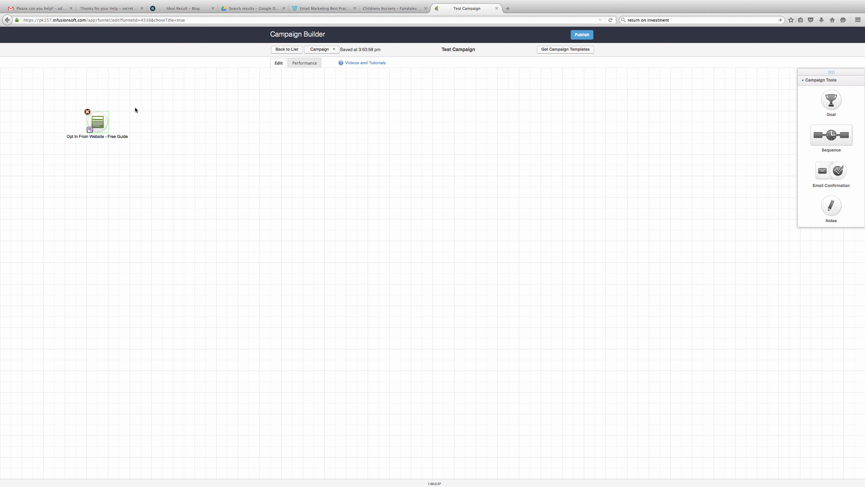
pyautogui.doubleClick(99, 121)
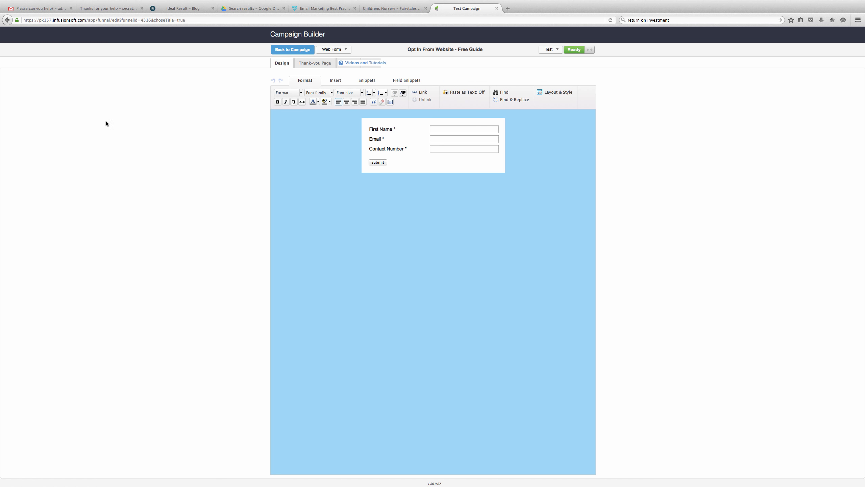
# - Scroll through the nursery site's parent-pack and free-guide forms, then return to Test Campaign
pyautogui.click(392, 8)
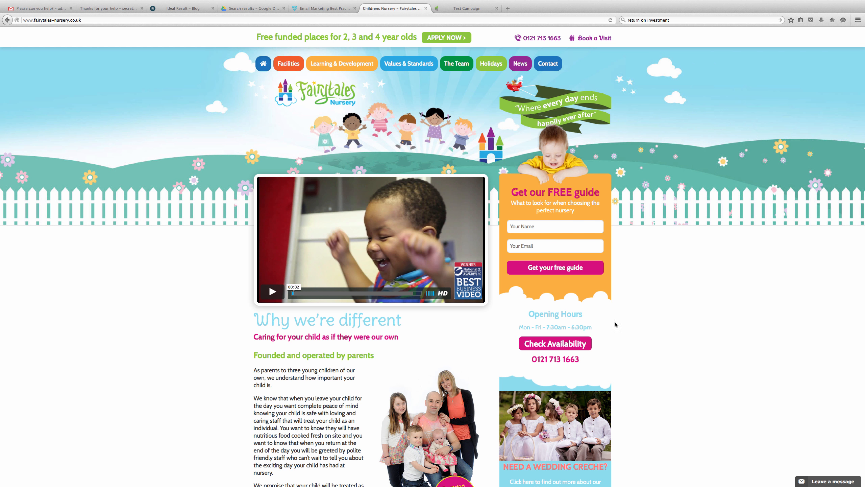
pyautogui.scroll(-5, 623, 348)
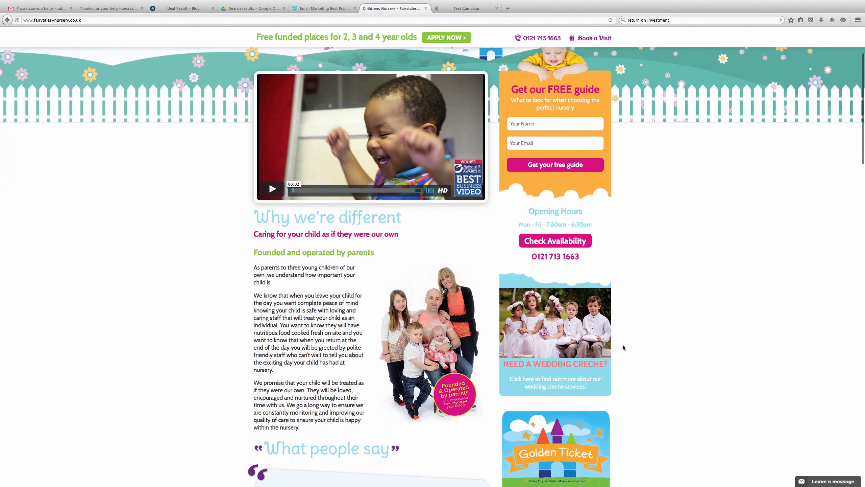
pyautogui.scroll(-5, 623, 348)
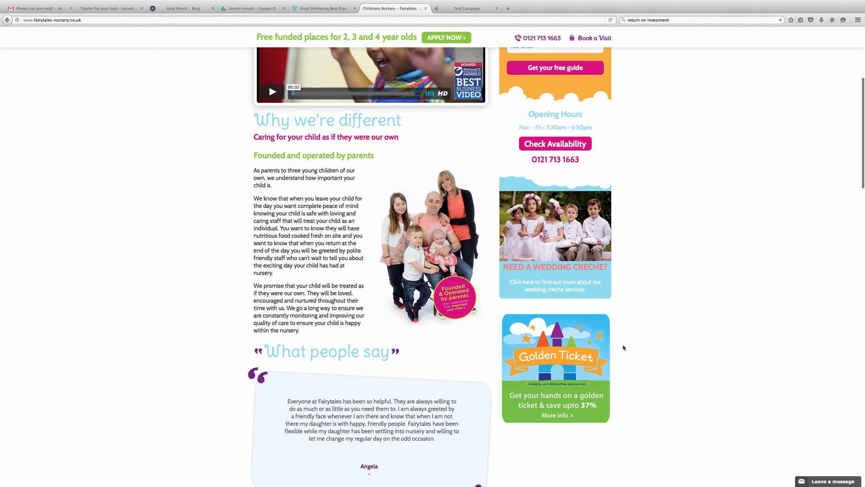
pyautogui.scroll(-5, 623, 347)
pyautogui.scroll(15, 623, 348)
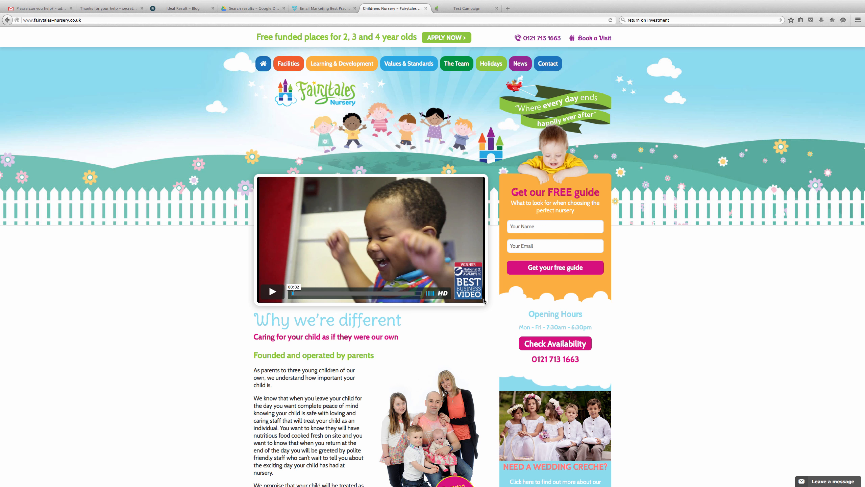
pyautogui.scroll(-15, 483, 300)
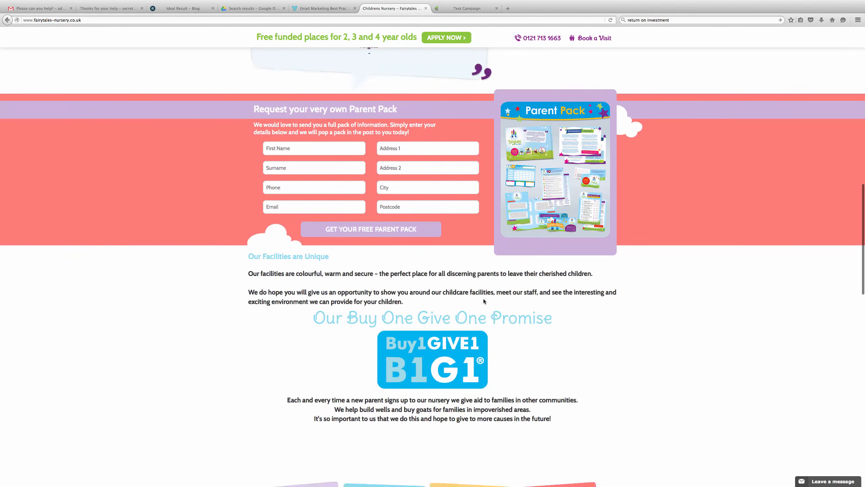
pyautogui.scroll(-6, 483, 299)
pyautogui.scroll(17, 483, 296)
pyautogui.scroll(-7, 482, 297)
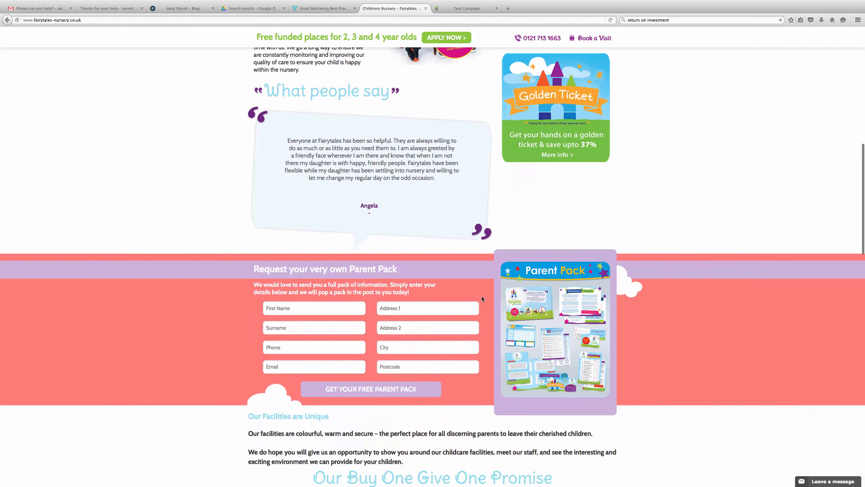
pyautogui.scroll(-1, 482, 298)
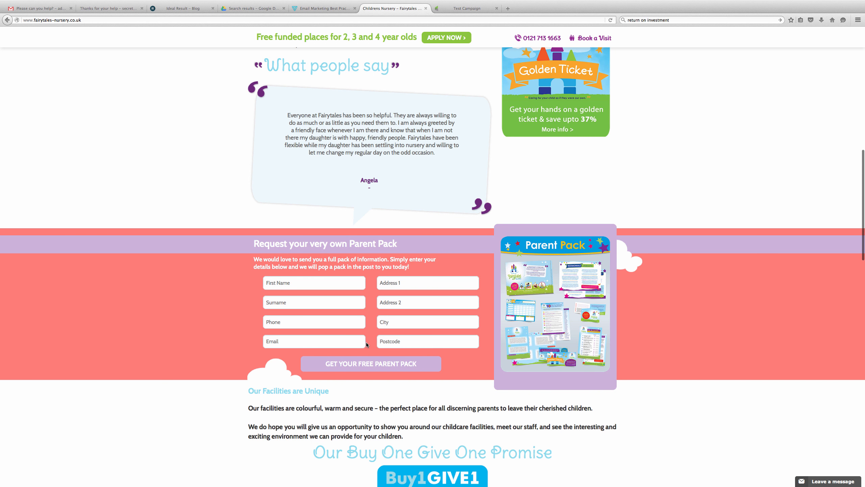
pyautogui.scroll(-12, 555, 318)
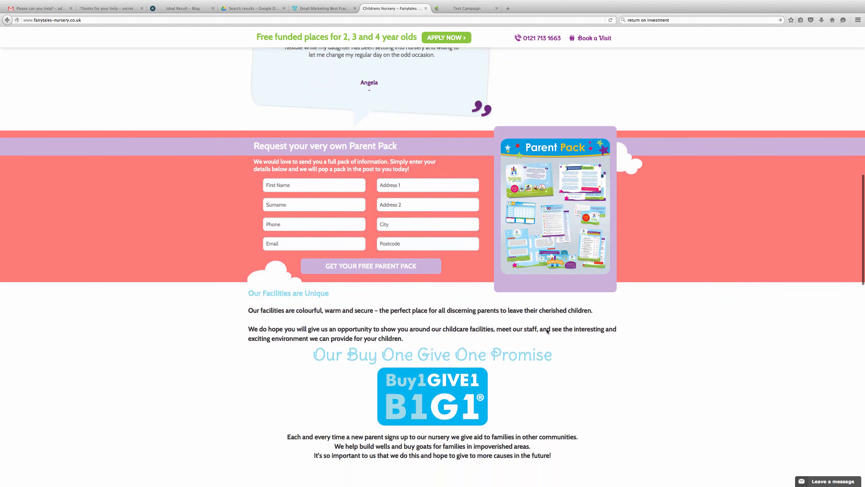
pyautogui.scroll(-10, 546, 329)
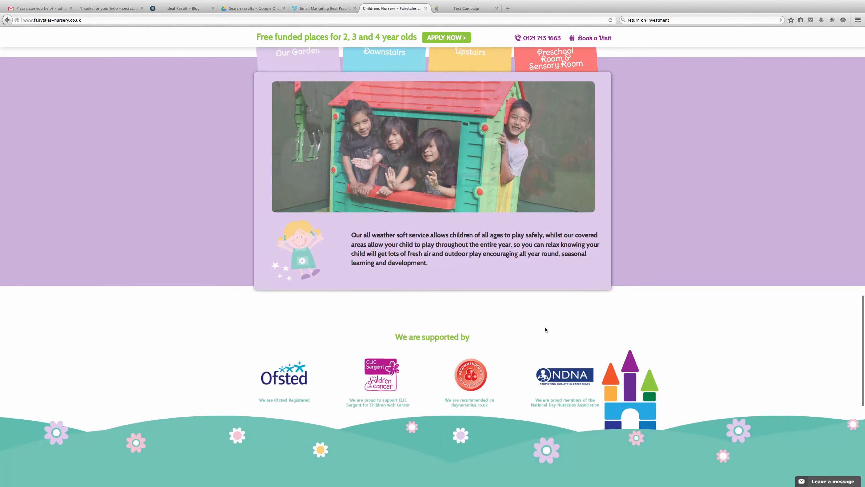
pyautogui.scroll(13, 546, 329)
pyautogui.scroll(20, 546, 331)
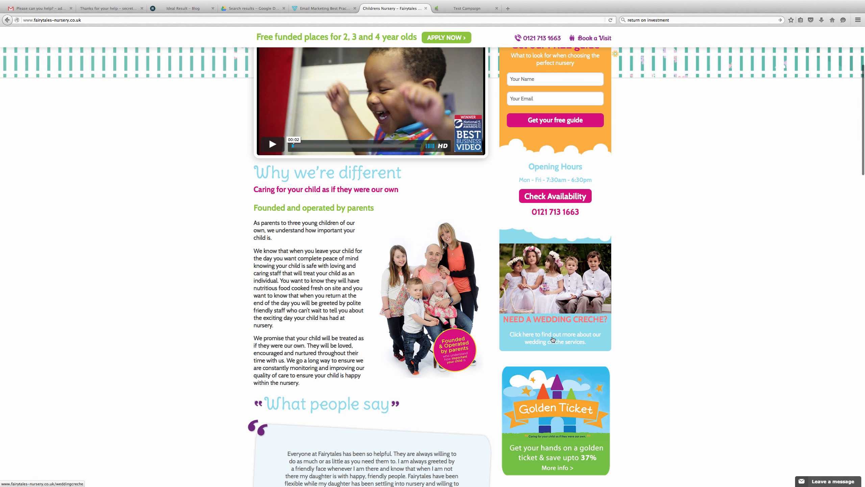
pyautogui.scroll(2, 640, 288)
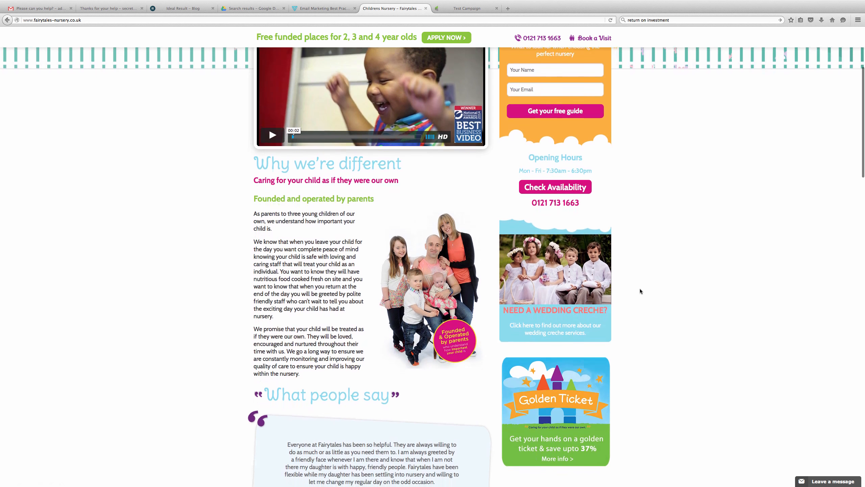
pyautogui.scroll(4, 640, 293)
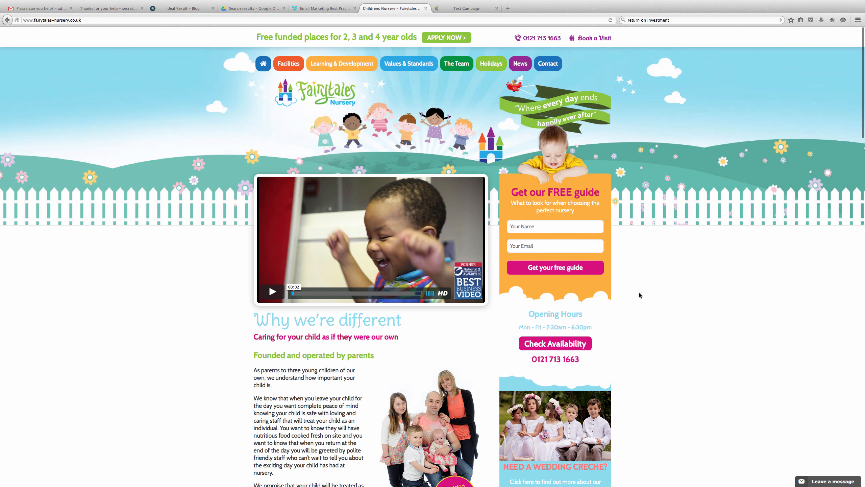
pyautogui.click(471, 7)
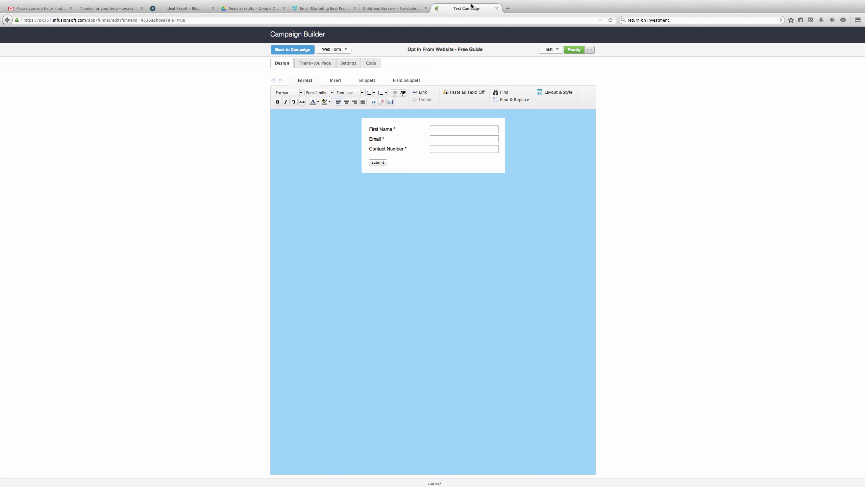
# - Add a new sequence linked from the opt-in form goal and open it
pyautogui.click(293, 50)
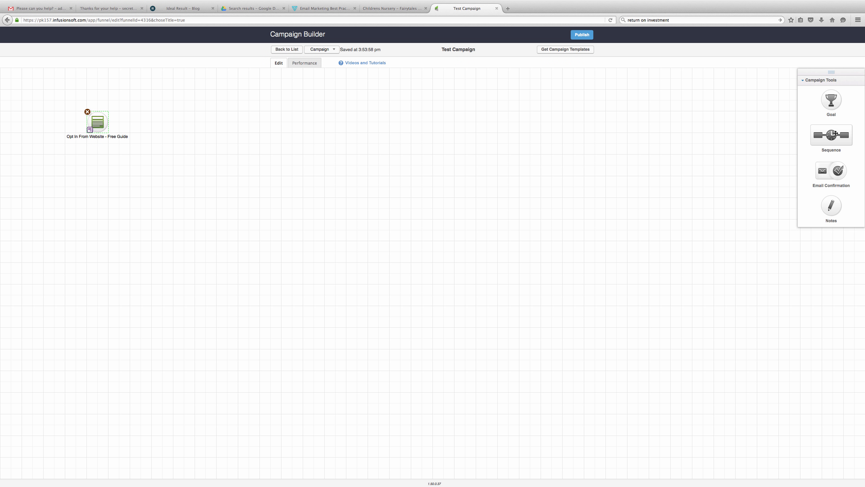
pyautogui.moveTo(835, 133); pyautogui.dragTo(140, 122)
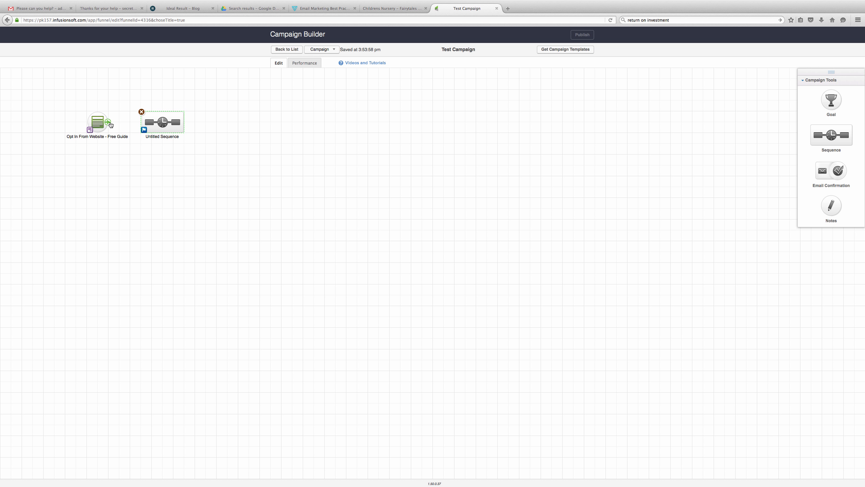
pyautogui.moveTo(110, 123); pyautogui.dragTo(153, 122)
pyautogui.doubleClick(162, 123)
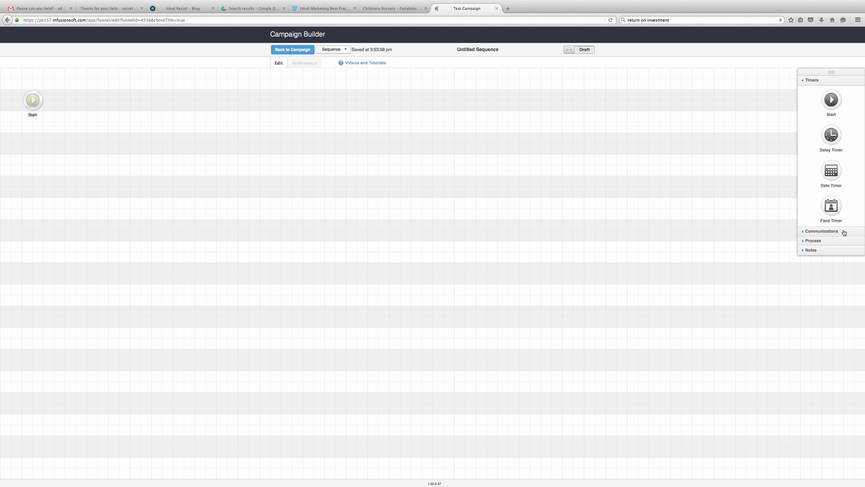
# - Place an Email after the sequence's Start step and open it for editing
pyautogui.click(828, 232)
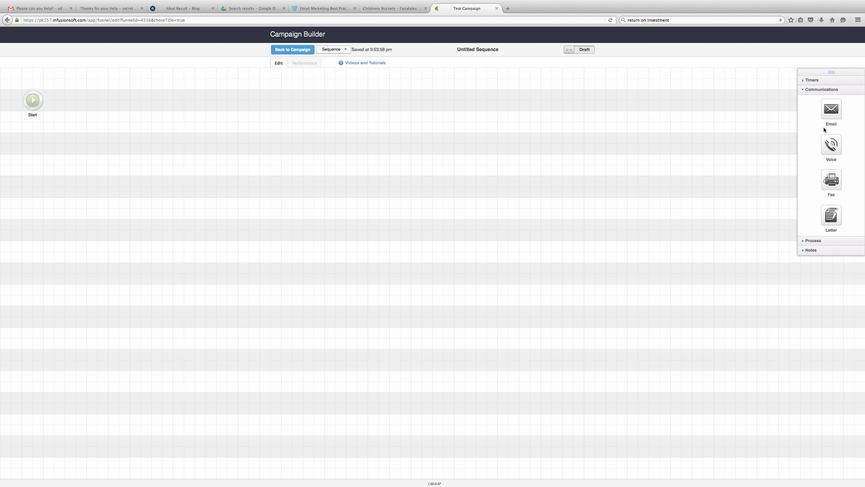
pyautogui.moveTo(833, 114); pyautogui.dragTo(65, 101)
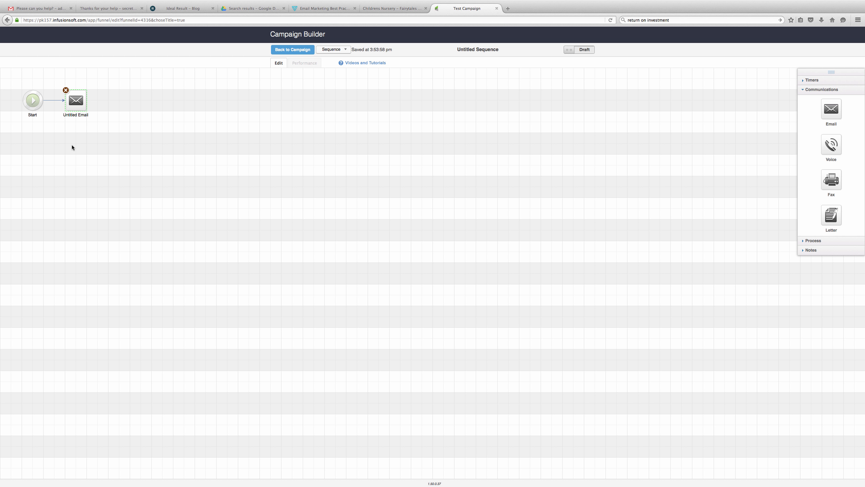
pyautogui.moveTo(77, 100)
pyautogui.doubleClick(76, 100)
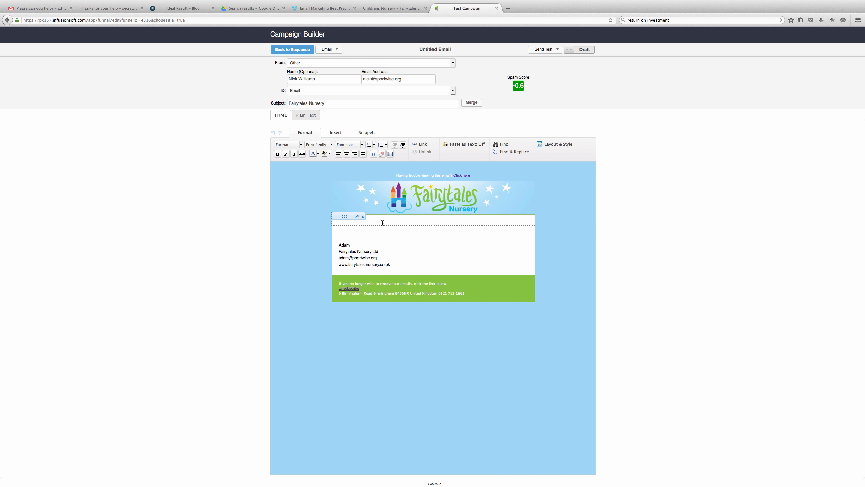
pyautogui.click(363, 231)
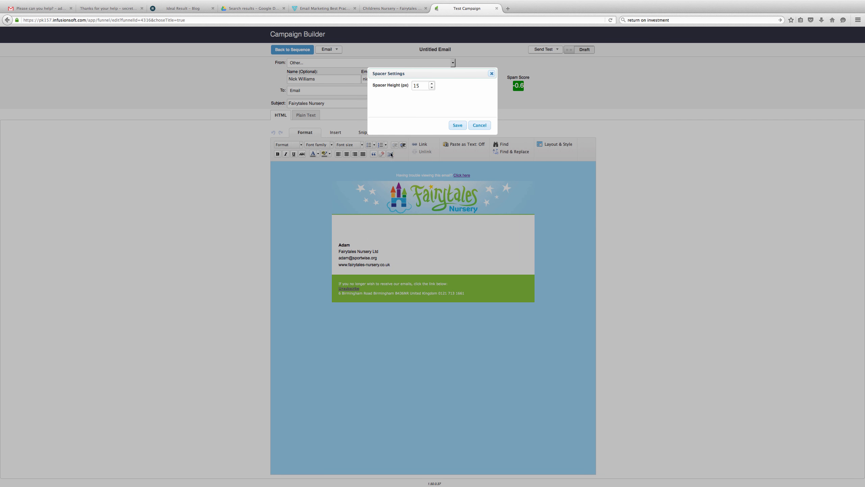
pyautogui.click(482, 125)
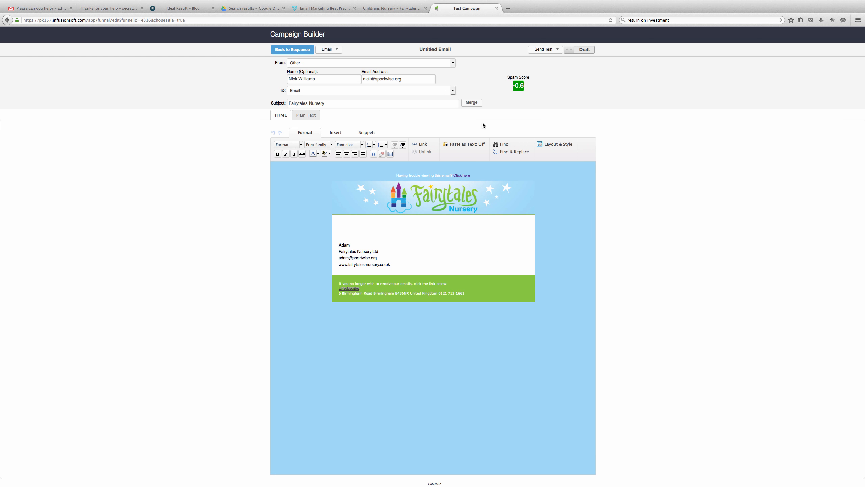
pyautogui.click(353, 234)
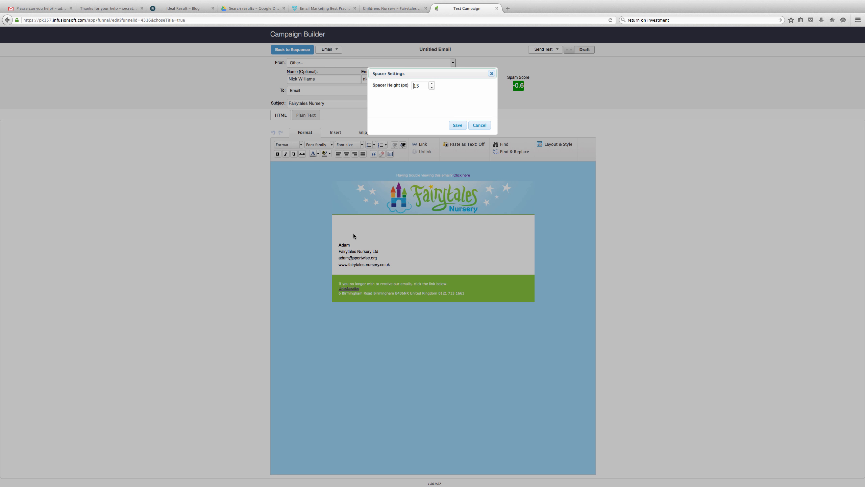
pyautogui.click(478, 126)
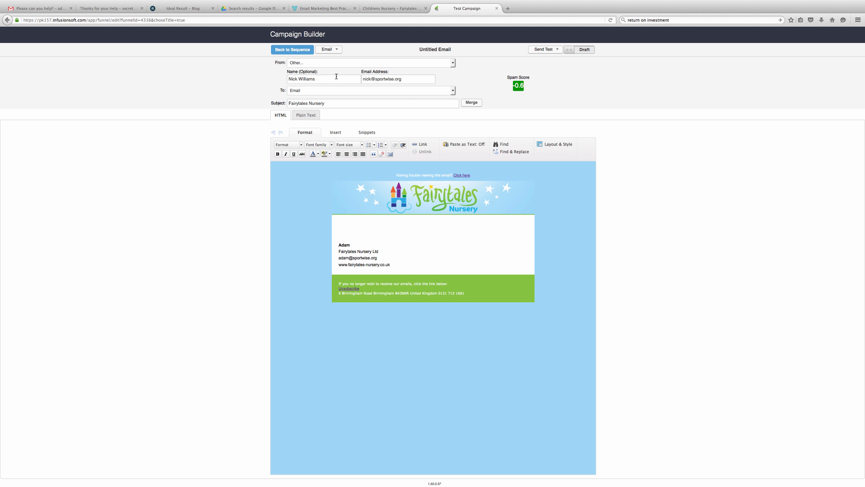
# - Enter a new sender name and address, keeping the main Email field as recipient
pyautogui.moveTo(330, 80); pyautogui.dragTo(275, 83)
pyautogui.press('BackSpace')
pyautogui.write('adam')
pyautogui.click(453, 91)
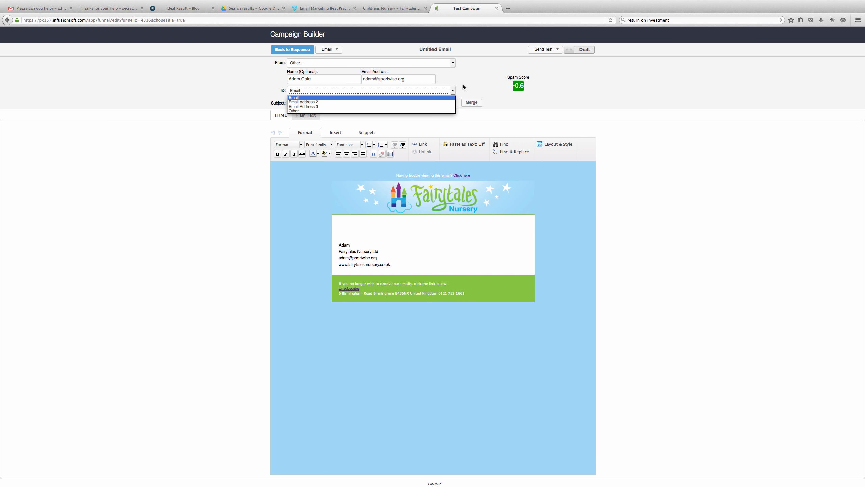
pyautogui.click(435, 97)
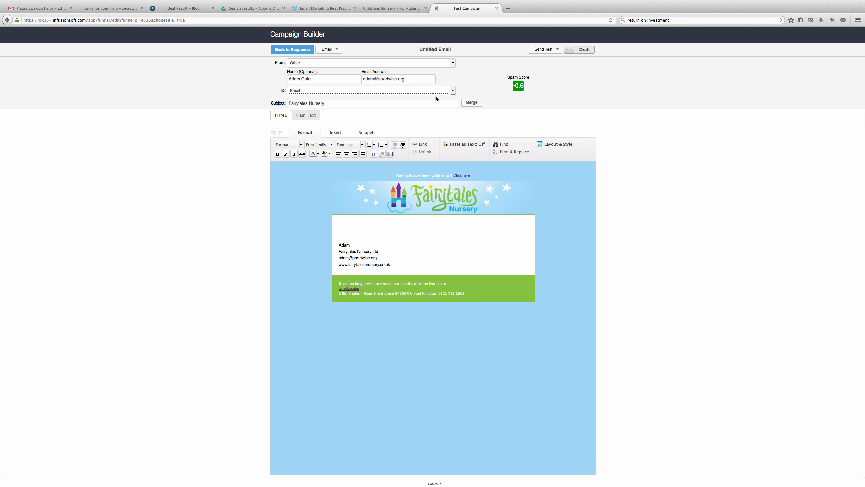
pyautogui.click(409, 105)
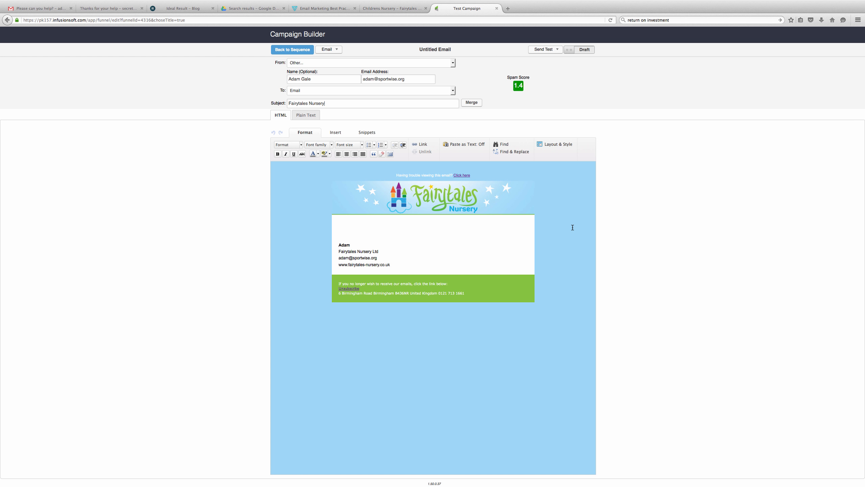
# - Browse the Layout & Style template list, then mark the email Ready
pyautogui.click(565, 146)
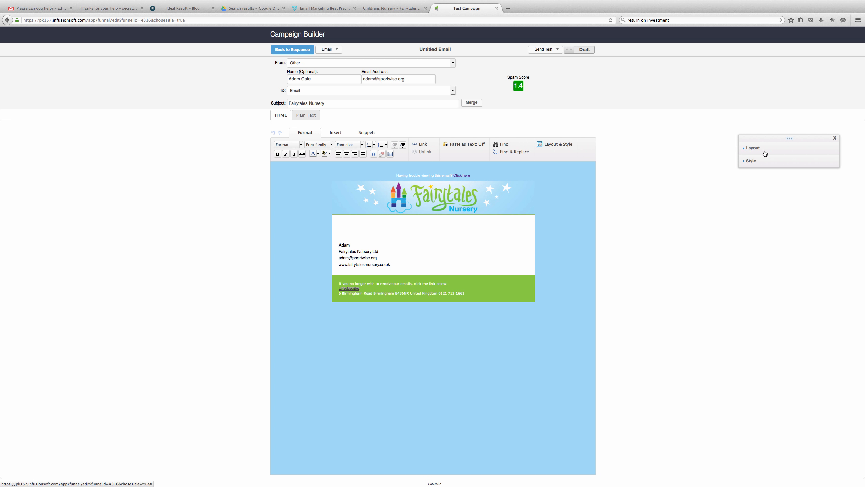
pyautogui.click(755, 163)
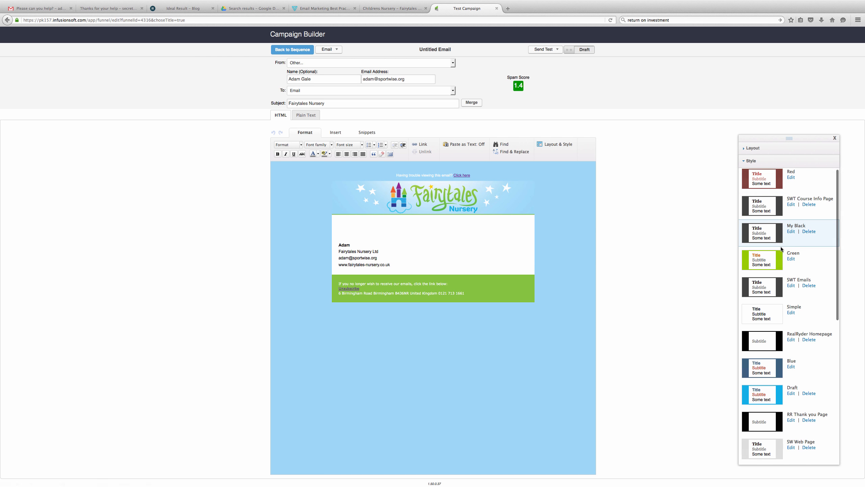
pyautogui.scroll(-10, 780, 246)
pyautogui.scroll(-3, 782, 251)
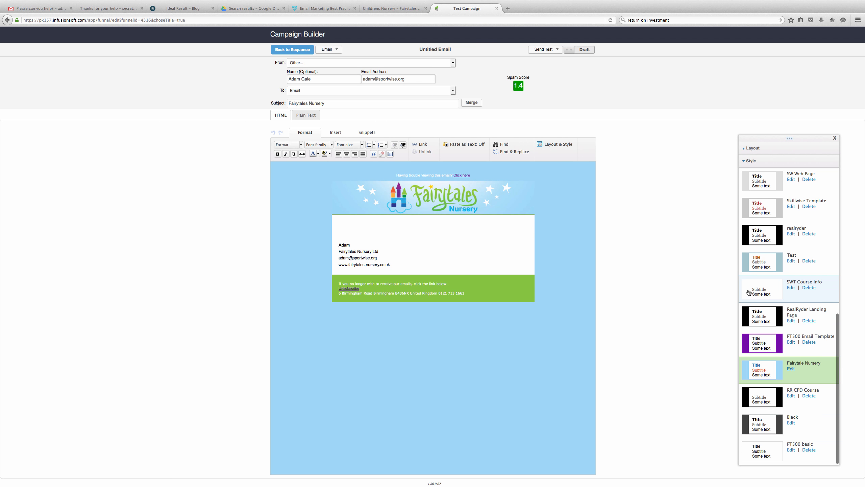
pyautogui.scroll(12, 750, 255)
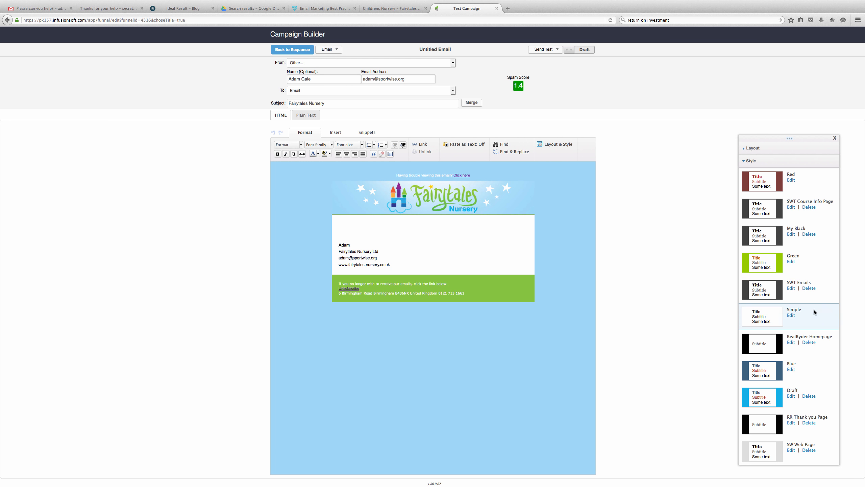
pyautogui.scroll(-2, 763, 347)
pyautogui.scroll(2, 761, 332)
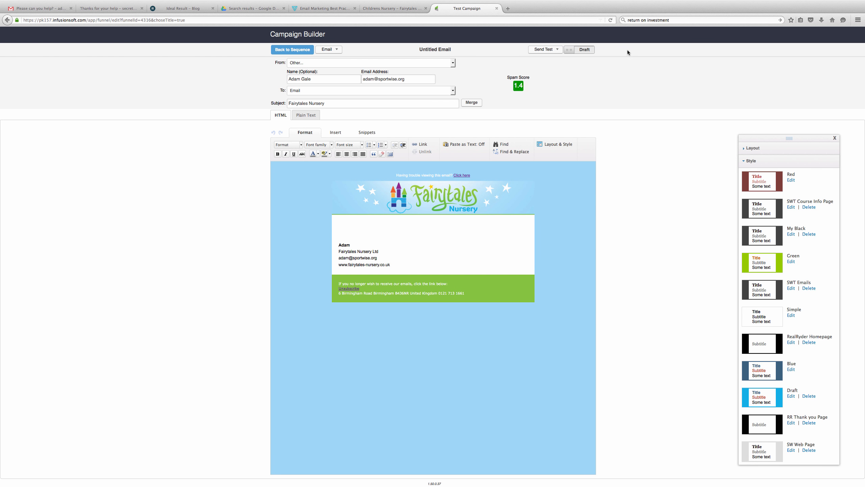
pyautogui.click(584, 50)
pyautogui.click(287, 52)
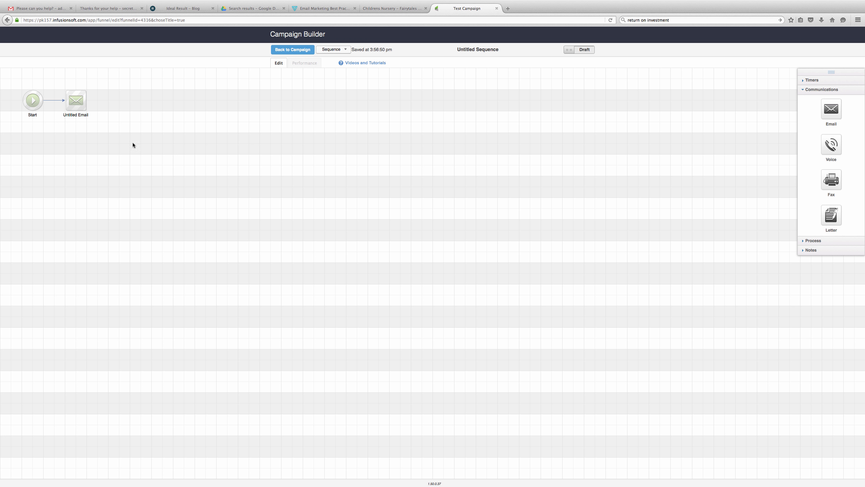
pyautogui.click(813, 81)
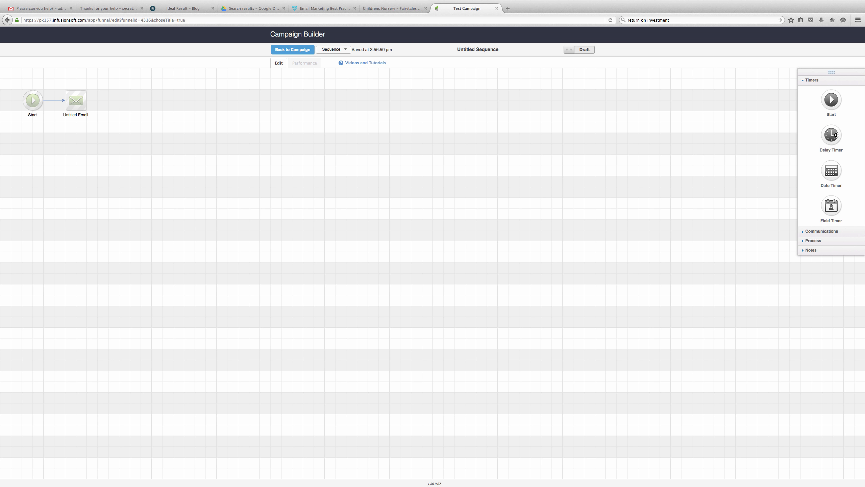
pyautogui.moveTo(836, 135); pyautogui.dragTo(96, 106)
pyautogui.doubleClick(119, 98)
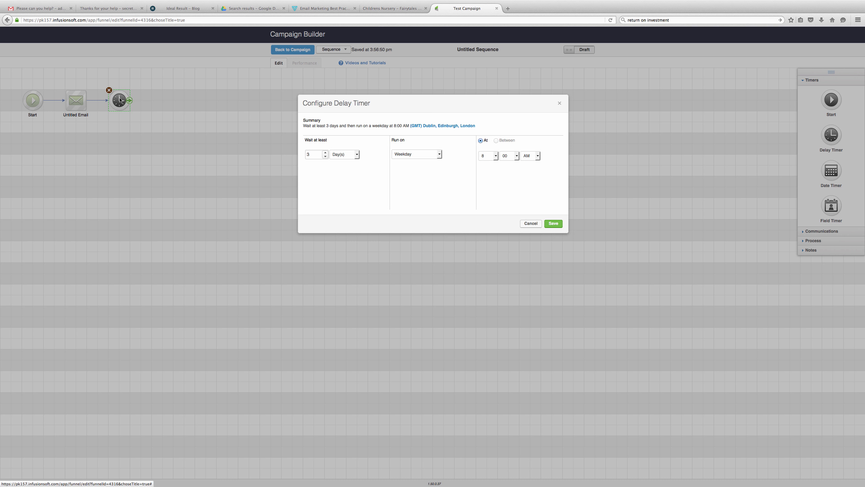
pyautogui.click(324, 157)
pyautogui.click(324, 156)
pyautogui.click(325, 153)
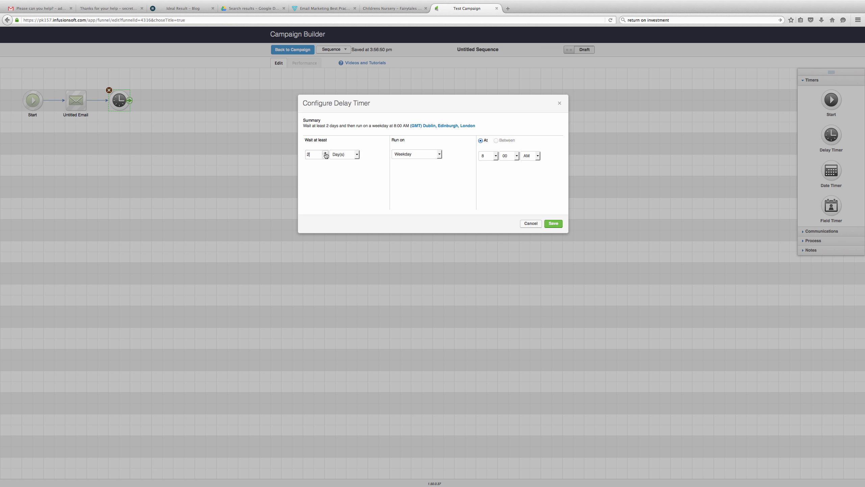
pyautogui.click(440, 154)
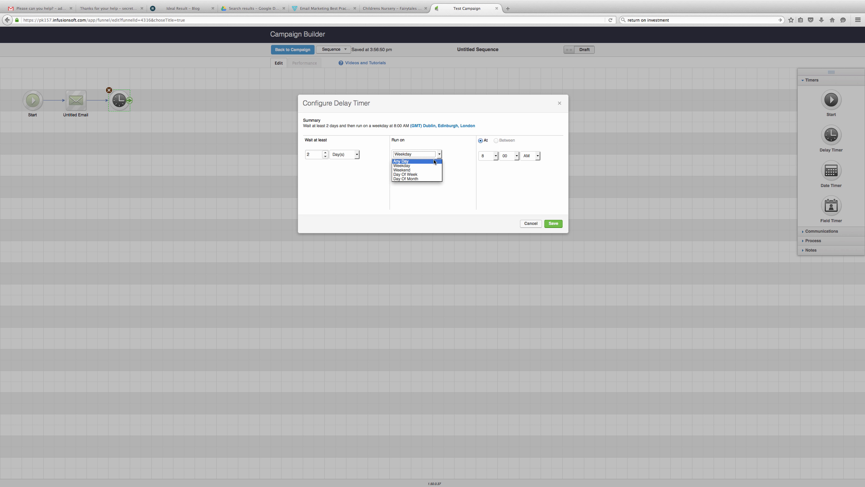
pyautogui.click(435, 163)
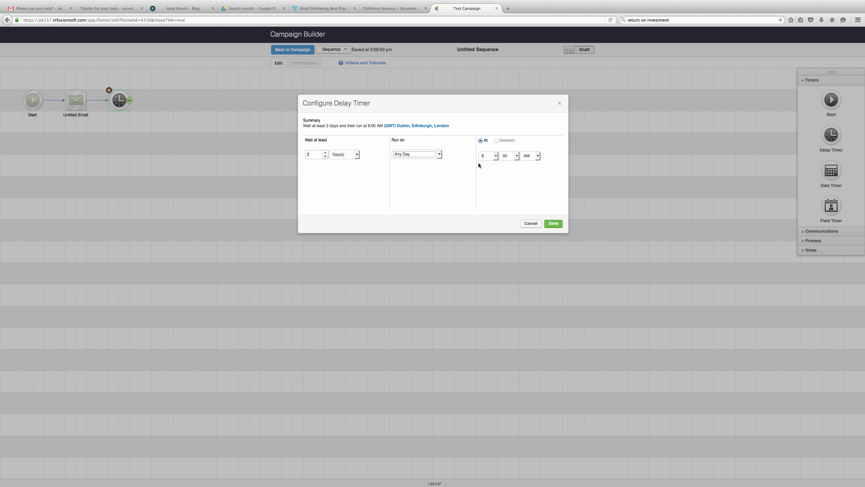
pyautogui.click(553, 223)
pyautogui.click(239, 168)
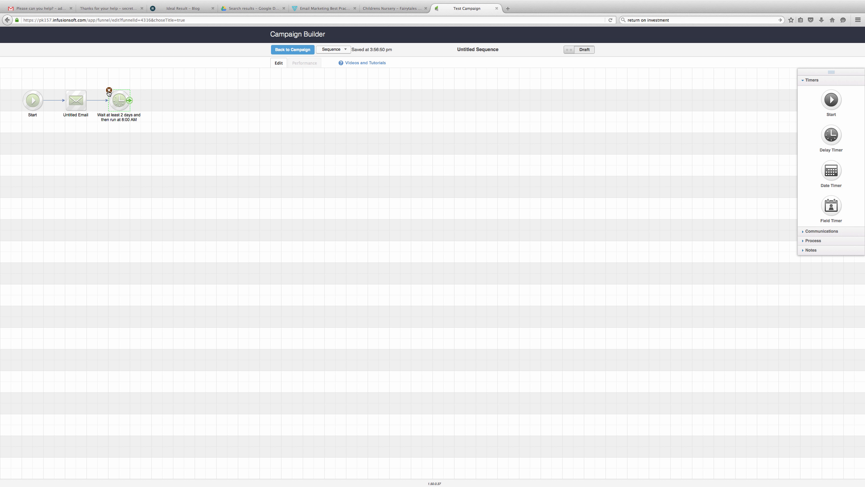
pyautogui.click(109, 90)
pyautogui.click(466, 203)
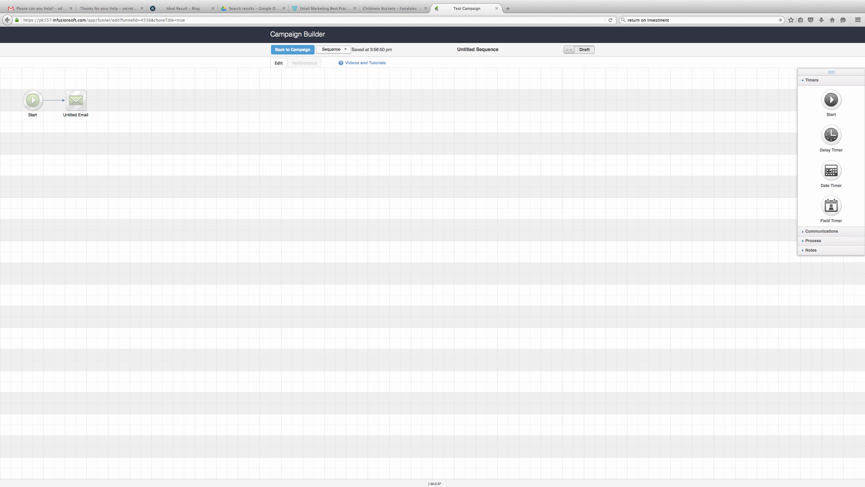
pyautogui.moveTo(831, 171); pyautogui.dragTo(120, 99)
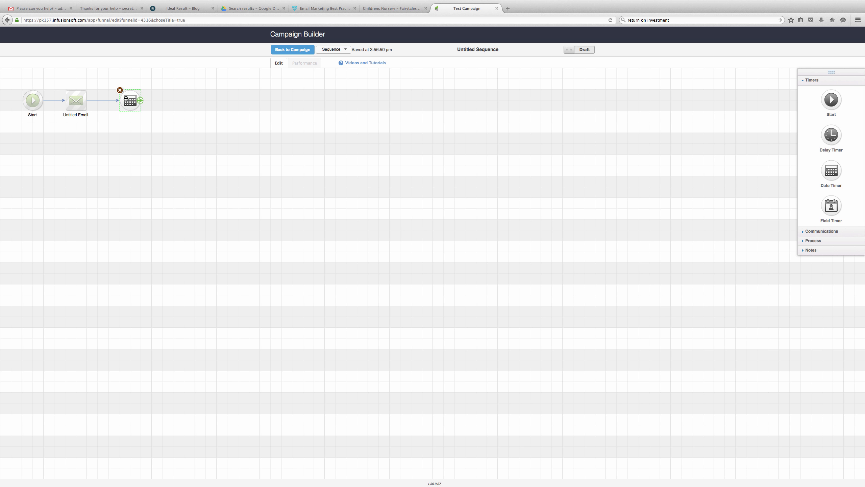
pyautogui.doubleClick(128, 100)
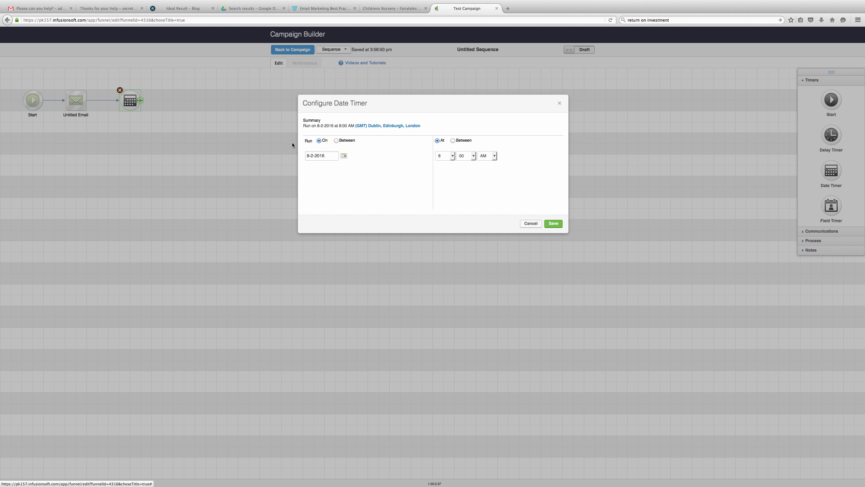
pyautogui.click(344, 157)
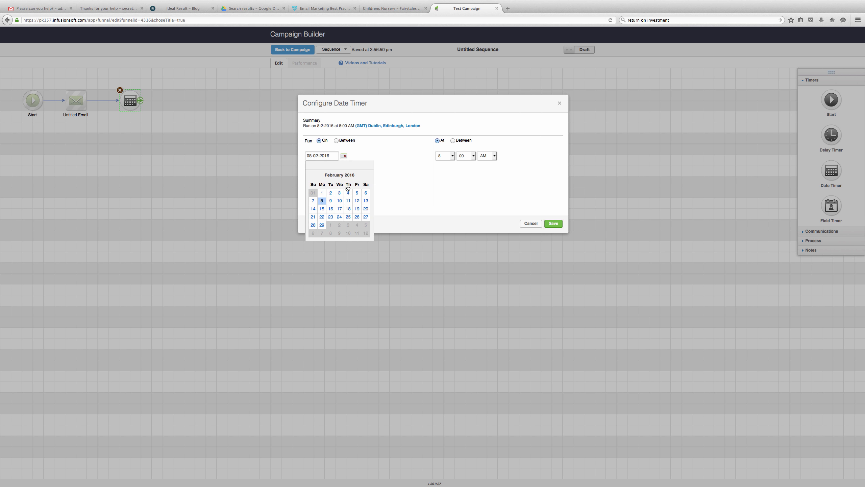
pyautogui.click(348, 209)
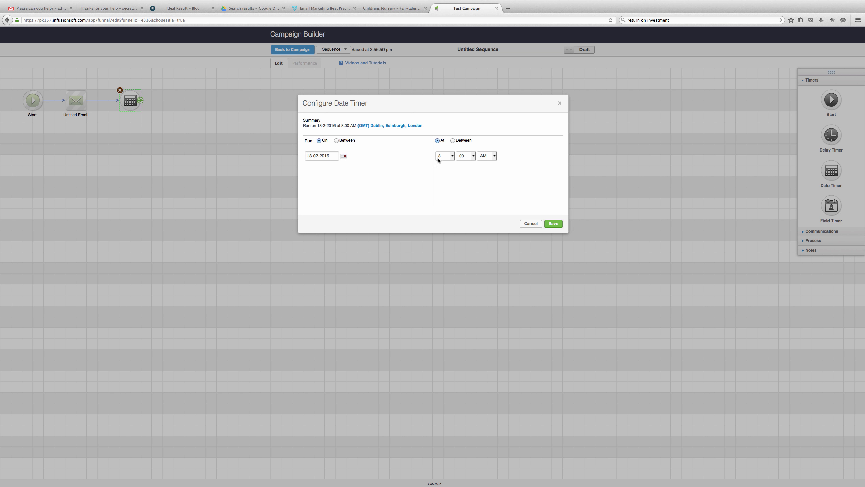
pyautogui.click(552, 223)
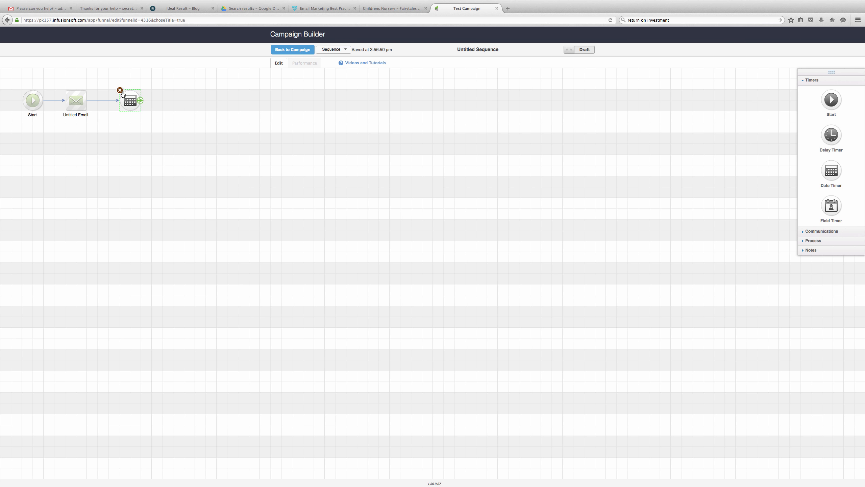
pyautogui.click(120, 91)
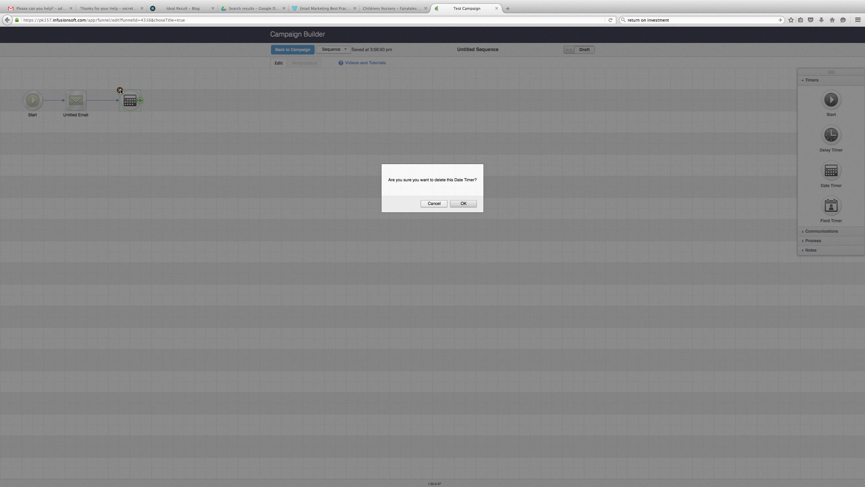
pyautogui.click(455, 205)
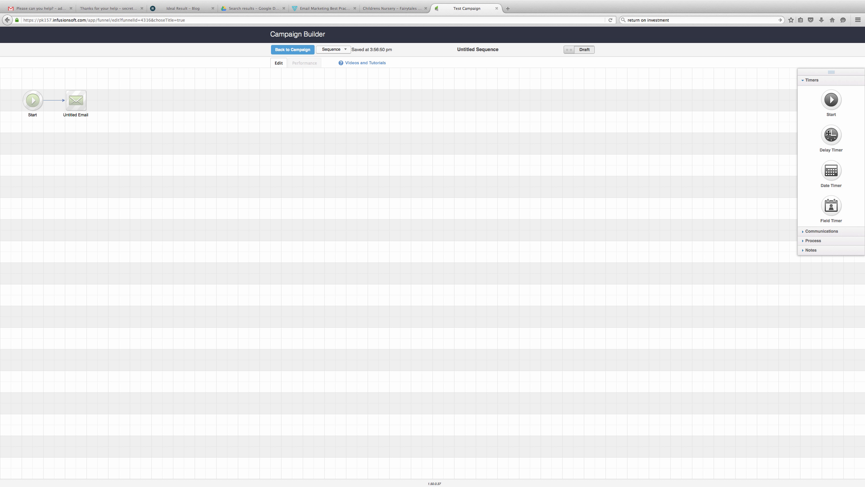
# - Insert a delay timer after Untitled Email: 3 days, then weekday at 8:00 AM
pyautogui.moveTo(831, 135); pyautogui.dragTo(125, 100)
pyautogui.moveTo(118, 99); pyautogui.dragTo(119, 98)
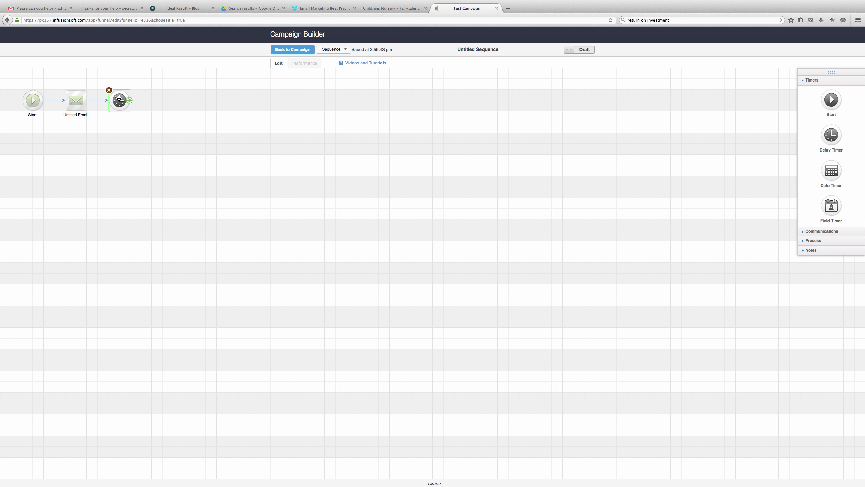
pyautogui.doubleClick(119, 99)
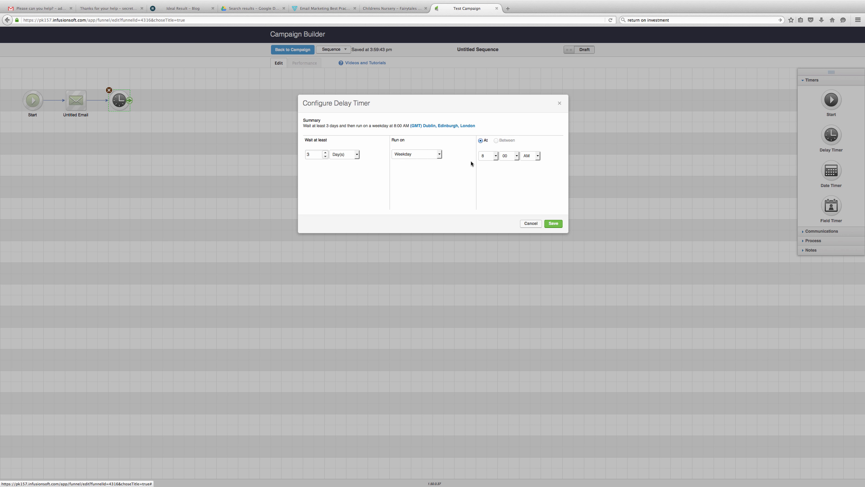
pyautogui.click(554, 223)
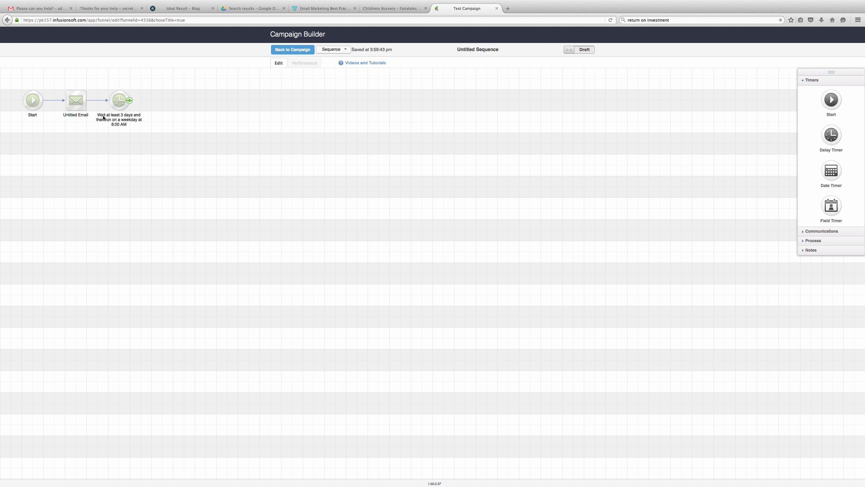
# - Put a second Untitled Email after the timer, set the sequence Ready, and return to Test Campaign
pyautogui.click(827, 240)
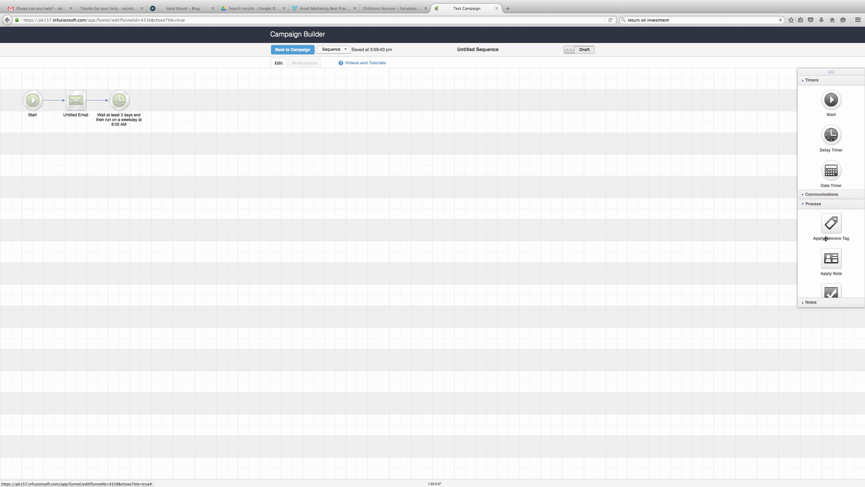
pyautogui.click(813, 99)
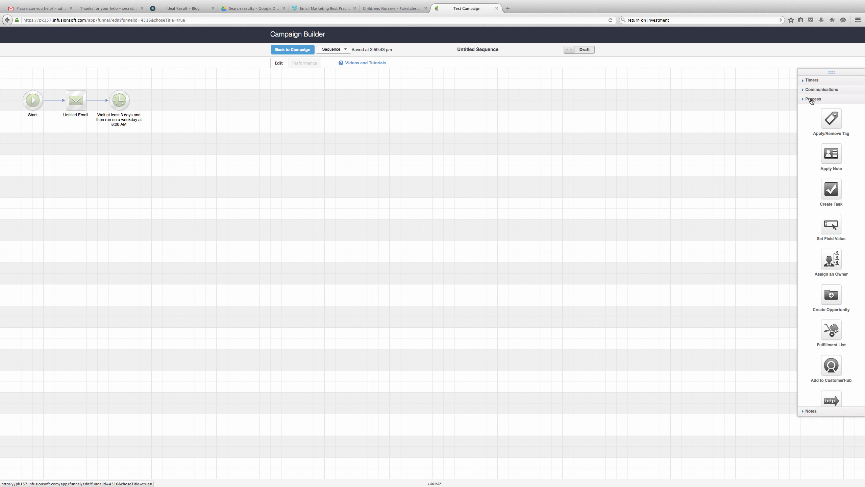
pyautogui.click(810, 89)
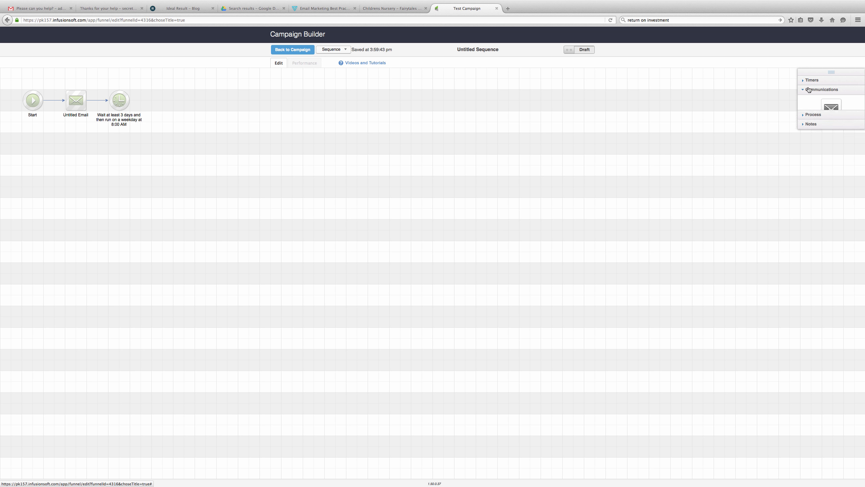
pyautogui.moveTo(804, 110); pyautogui.dragTo(152, 112)
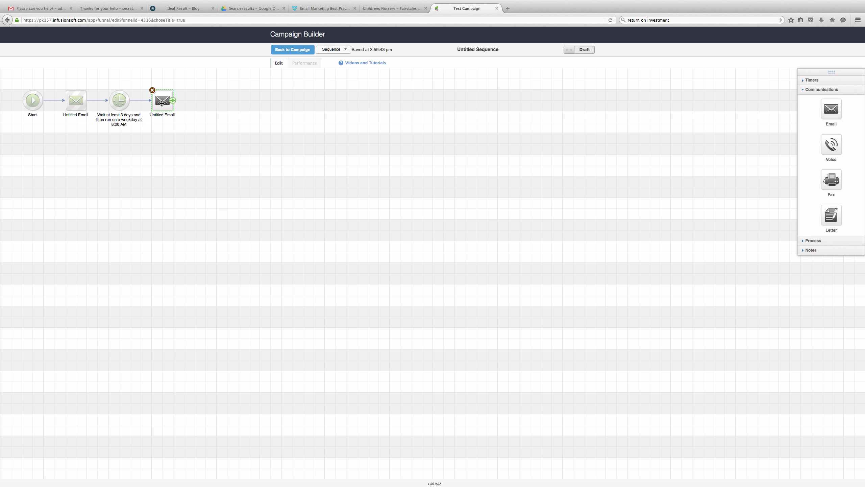
pyautogui.click(584, 50)
pyautogui.click(301, 51)
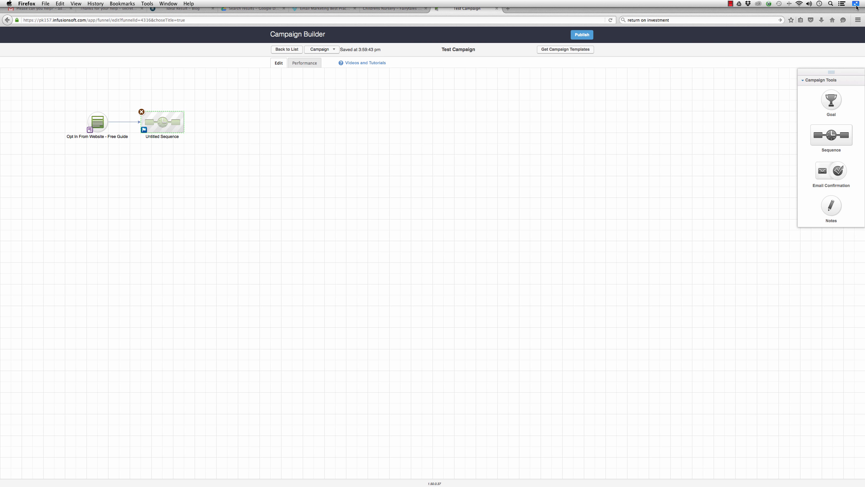
# - Run Publish to show the checklist flagging one unready element and unpersonalized emails
pyautogui.click(857, 4)
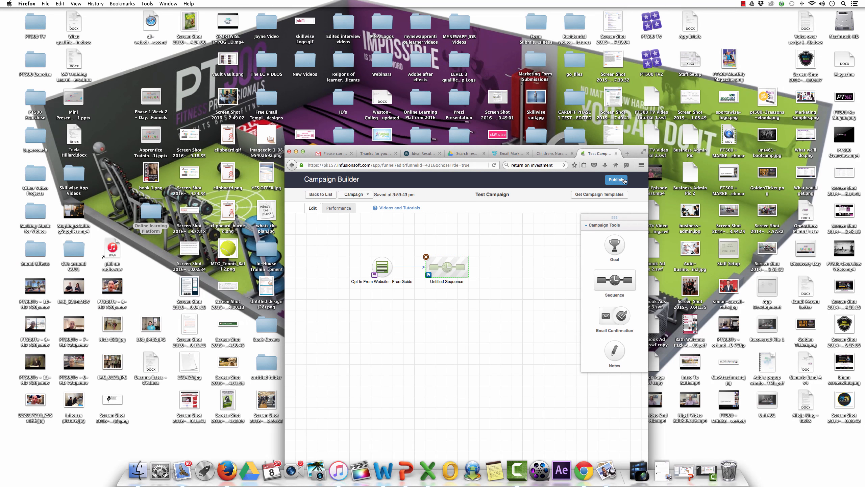
pyautogui.click(616, 180)
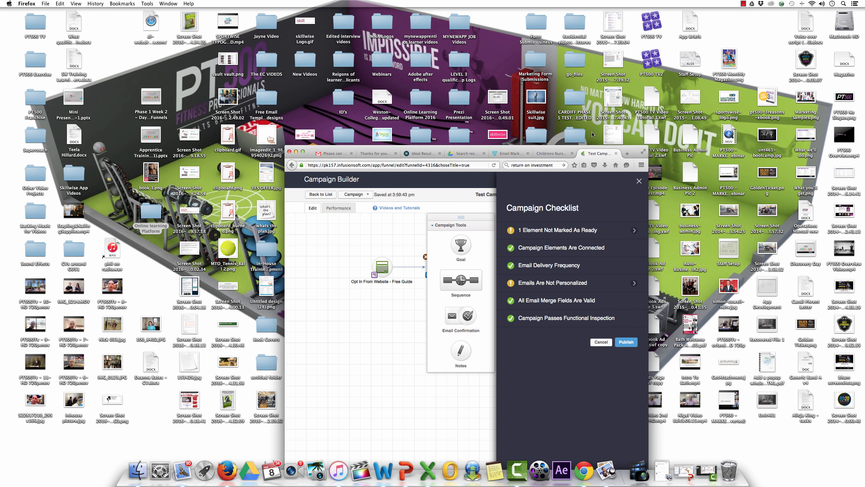
pyautogui.click(643, 152)
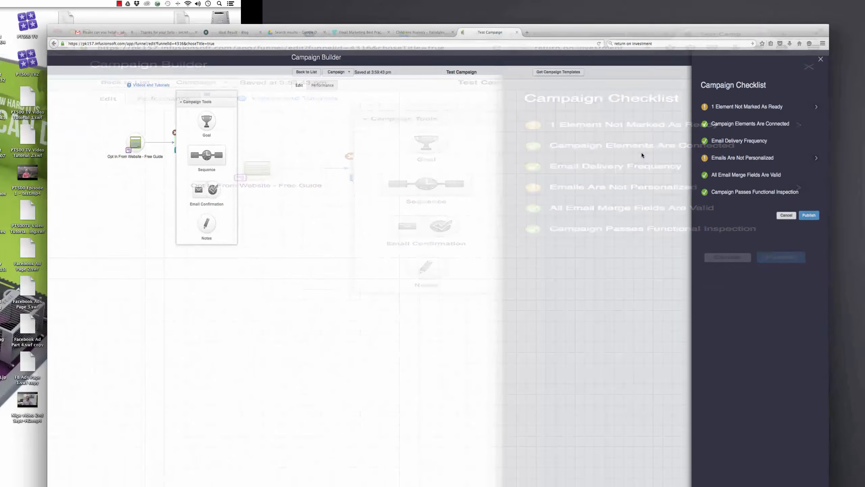